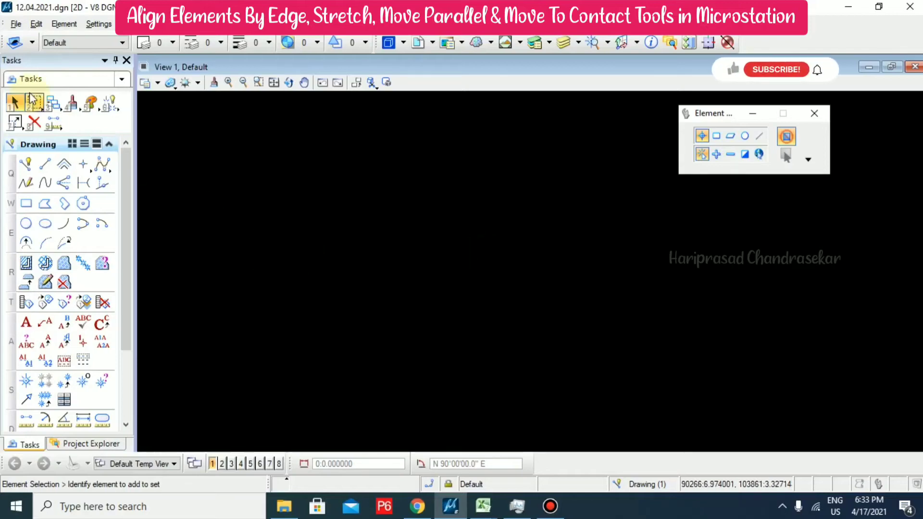
Draw two small blocks with Place Block, the lower one offset to the right of the upper
{"action": "left_click", "coordinate": [53, 102]}
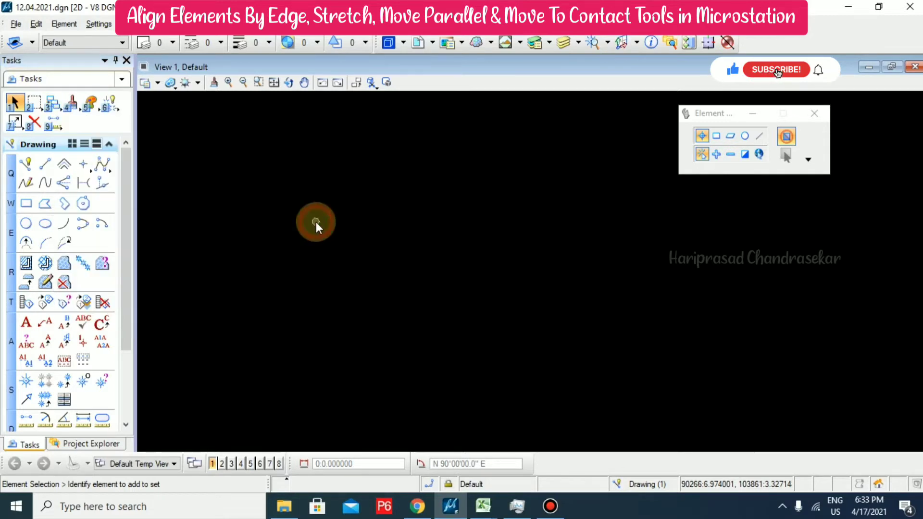
{"action": "left_click", "coordinate": [27, 203]}
{"action": "left_click", "coordinate": [255, 186]}
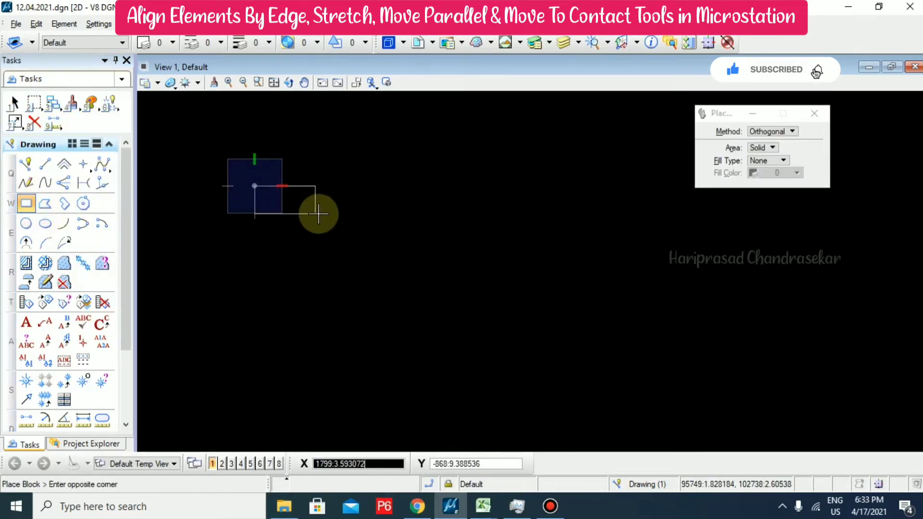
{"action": "left_click", "coordinate": [320, 215]}
{"action": "left_click", "coordinate": [287, 252]}
{"action": "left_click", "coordinate": [357, 279]}
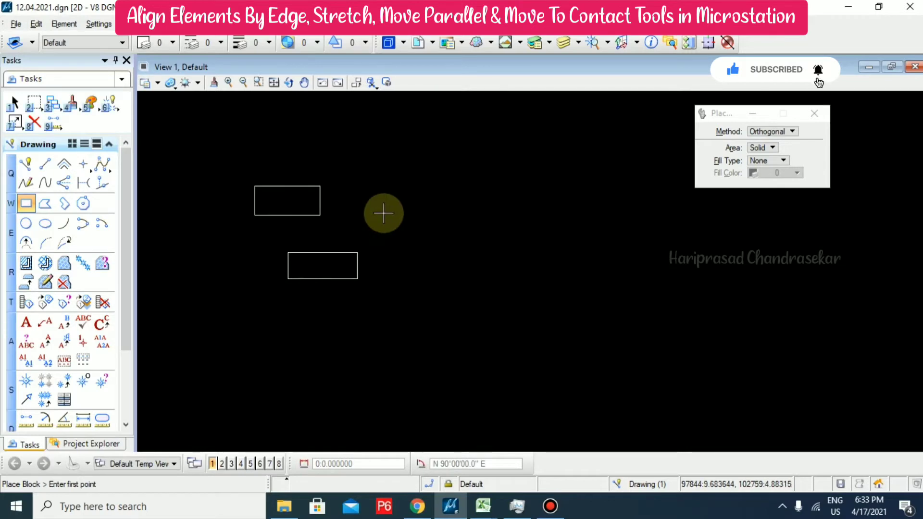
{"action": "key", "text": "Escape"}
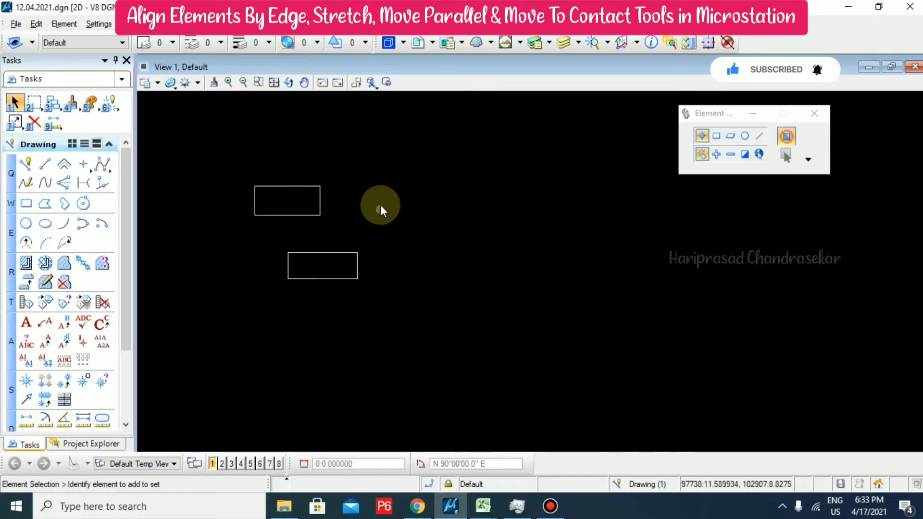
Align the lower rectangle flush left with the upper rectangle using Align Elements By Edge
{"action": "left_click", "coordinate": [47, 111]}
{"action": "left_click", "coordinate": [114, 116]}
{"action": "left_click", "coordinate": [53, 102]}
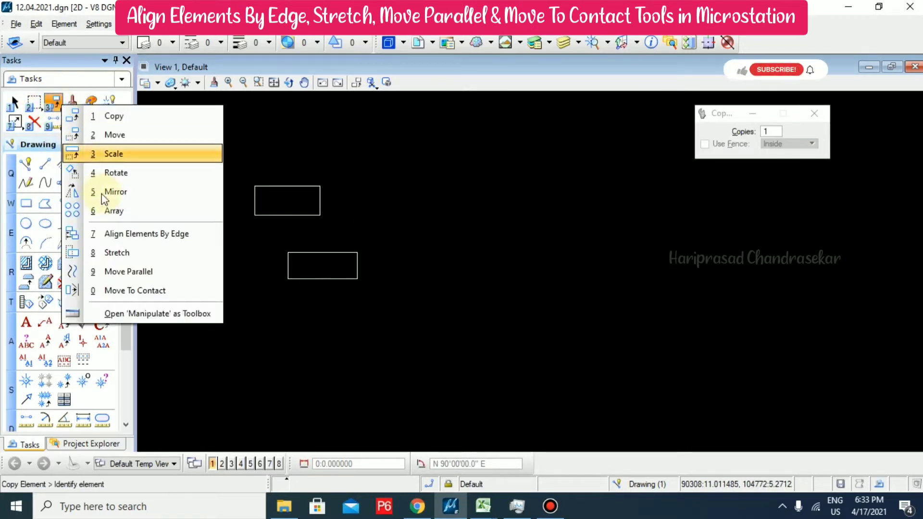
{"action": "left_click", "coordinate": [125, 235]}
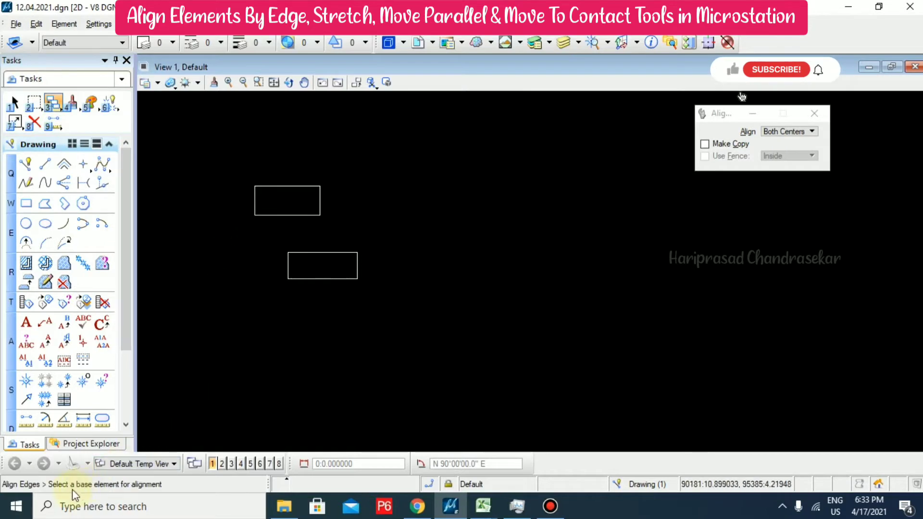
{"action": "left_click", "coordinate": [281, 220]}
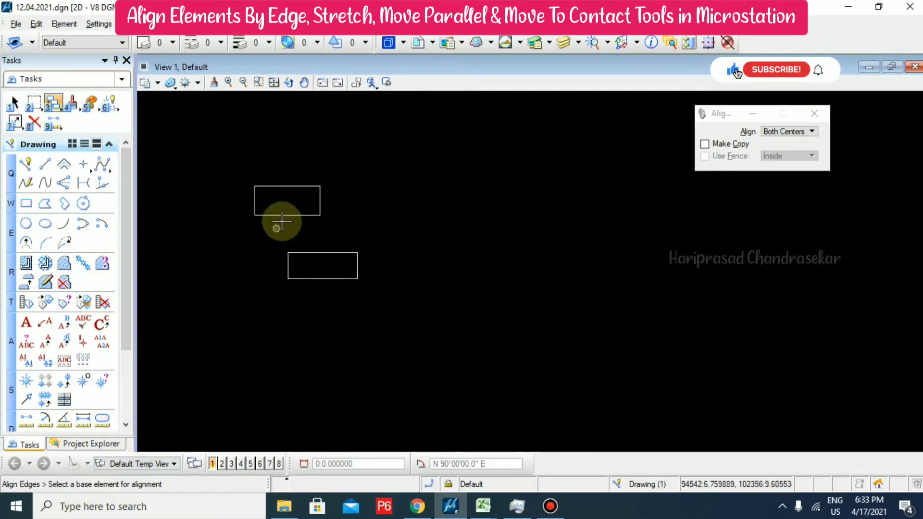
{"action": "left_click", "coordinate": [797, 130]}
{"action": "left_click", "coordinate": [785, 85]}
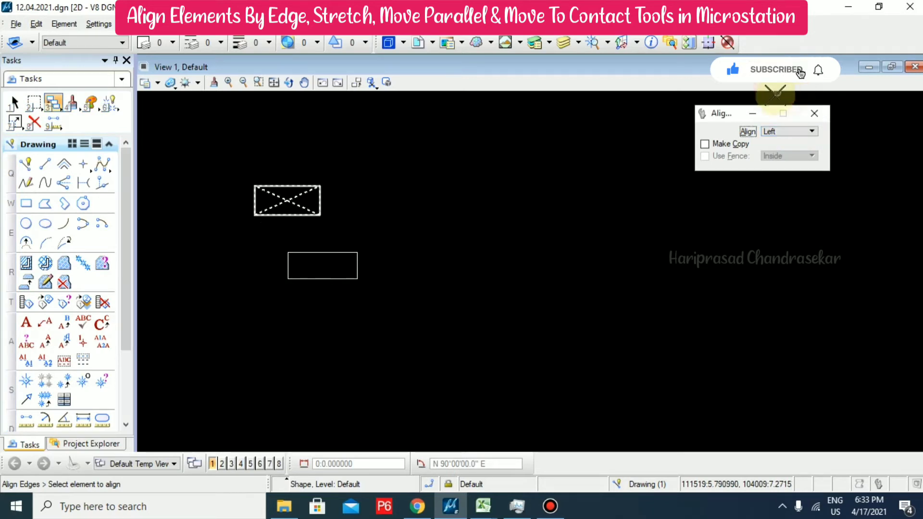
{"action": "left_click", "coordinate": [302, 260]}
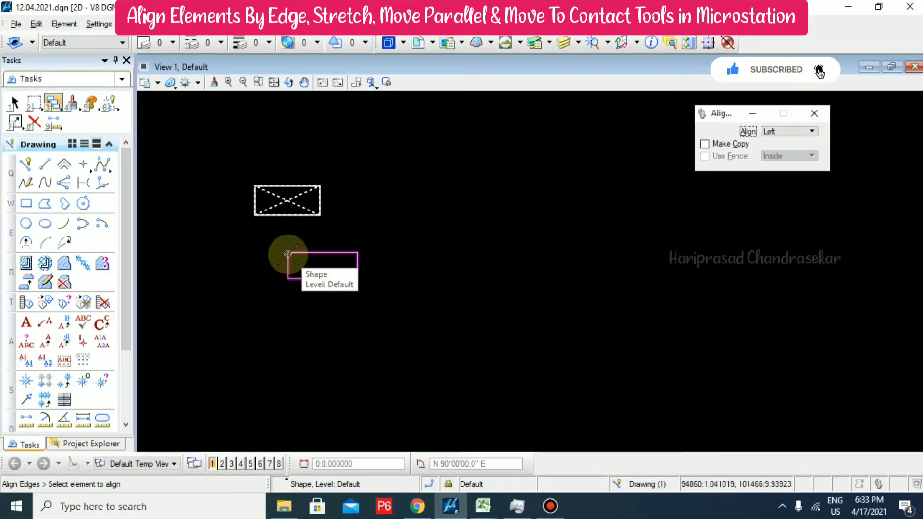
{"action": "left_click", "coordinate": [288, 254]}
{"action": "left_click", "coordinate": [282, 263]}
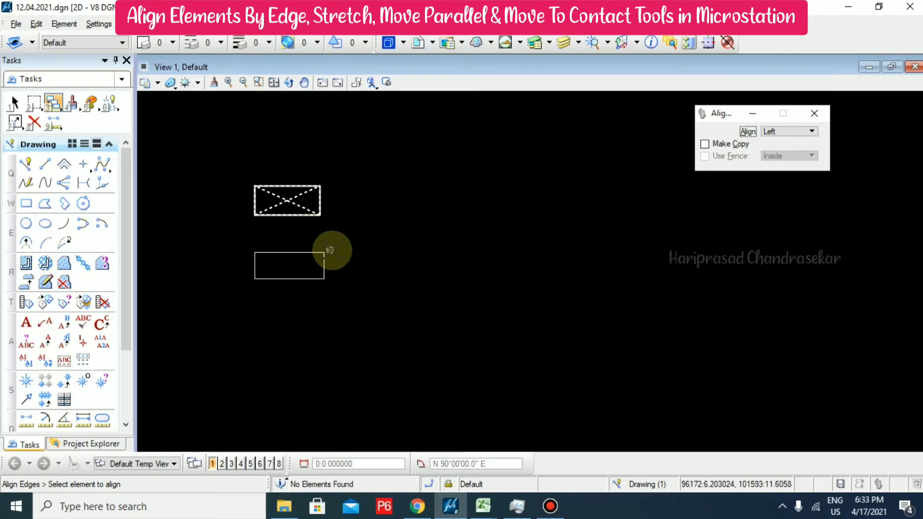
Switch alignment to Right so the lower rectangle's right edge matches the upper one's
{"action": "left_click", "coordinate": [775, 129]}
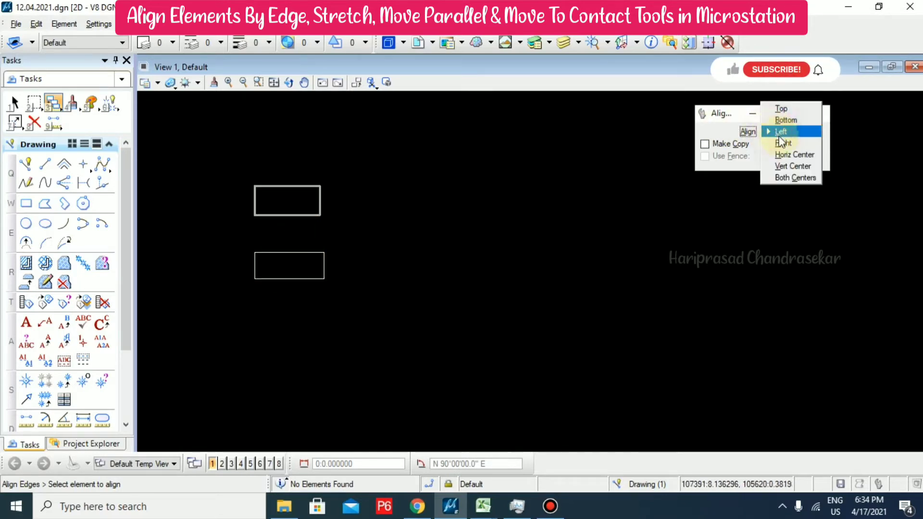
{"action": "left_click", "coordinate": [776, 139]}
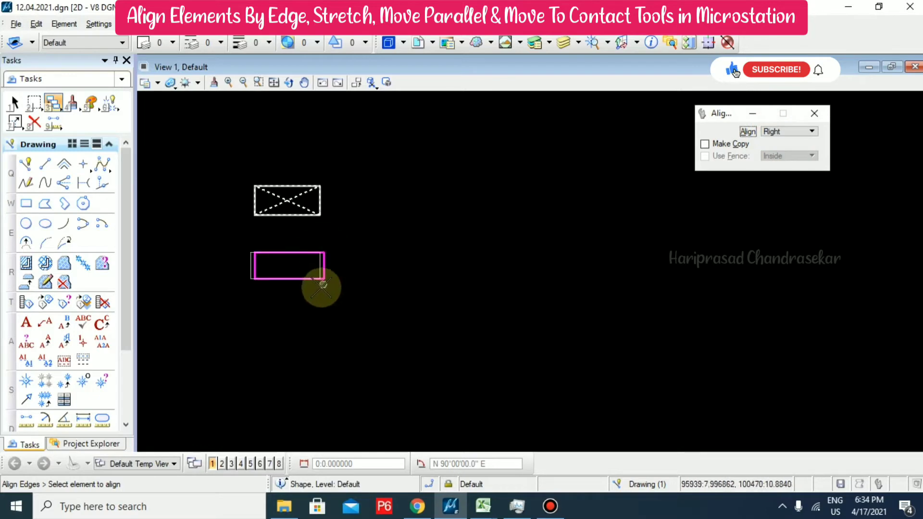
{"action": "left_click", "coordinate": [315, 266]}
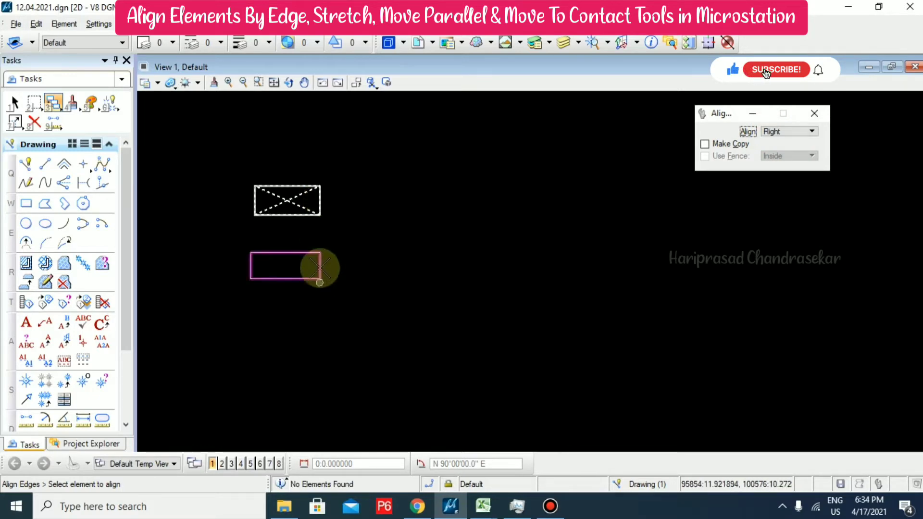
{"action": "left_click", "coordinate": [319, 283]}
{"action": "left_click", "coordinate": [770, 134]}
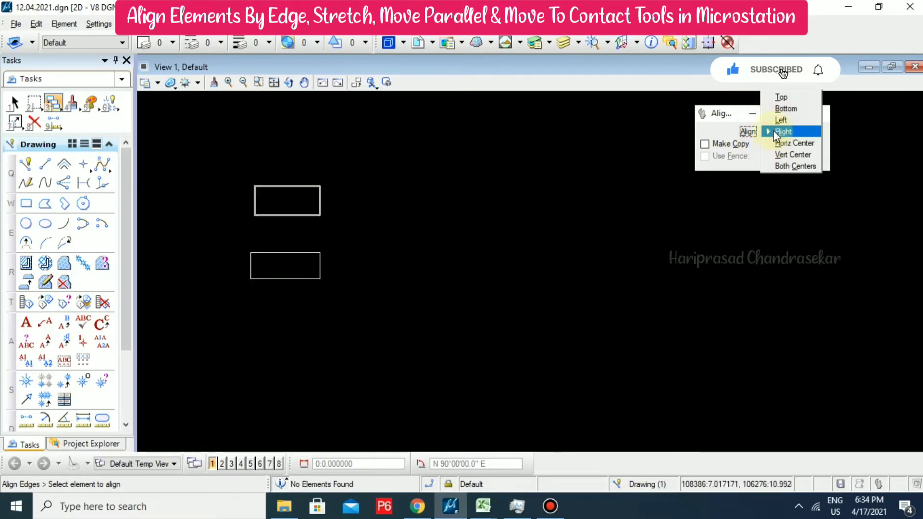
{"action": "left_click", "coordinate": [782, 97]}
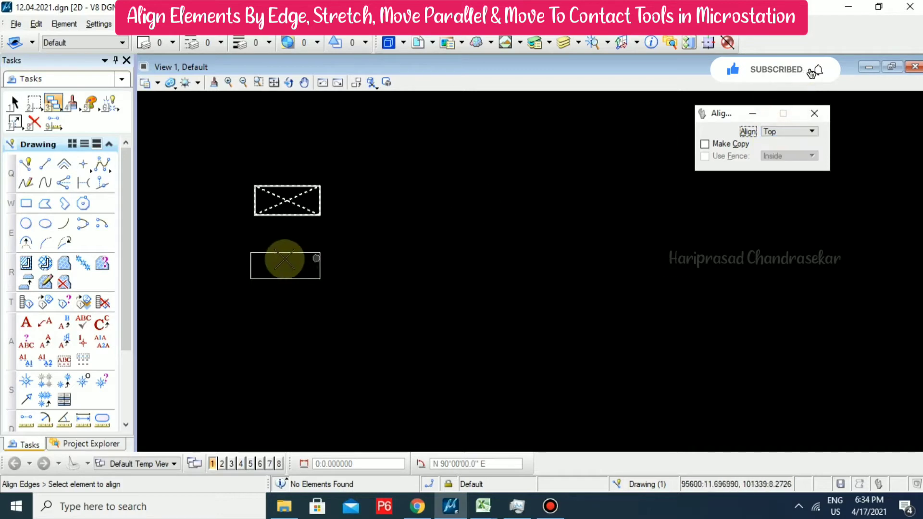
Align the second rectangle to the base rectangle's top edge, then its bottom edge
{"action": "left_click", "coordinate": [250, 255]}
{"action": "scroll", "coordinate": [231, 229], "scroll_direction": "up", "scroll_amount": 4}
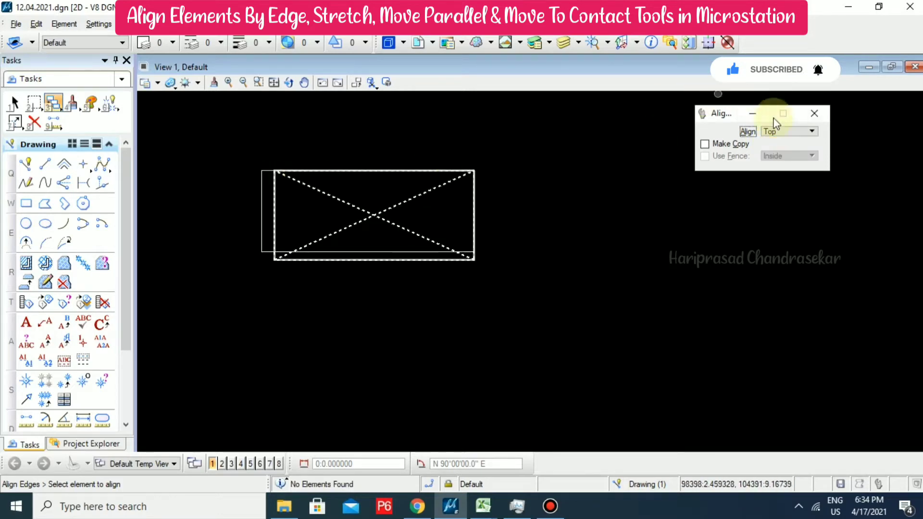
{"action": "left_click", "coordinate": [797, 132]}
{"action": "left_click", "coordinate": [791, 145]}
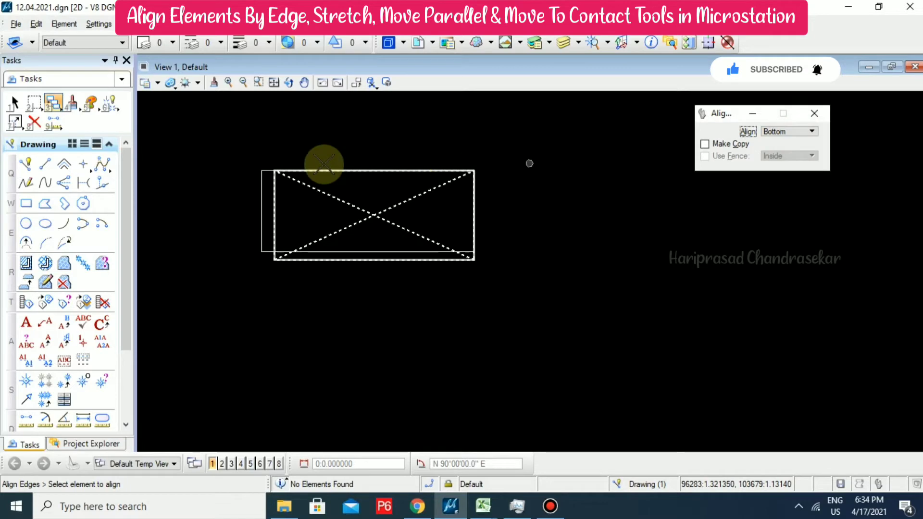
{"action": "left_click", "coordinate": [260, 170]}
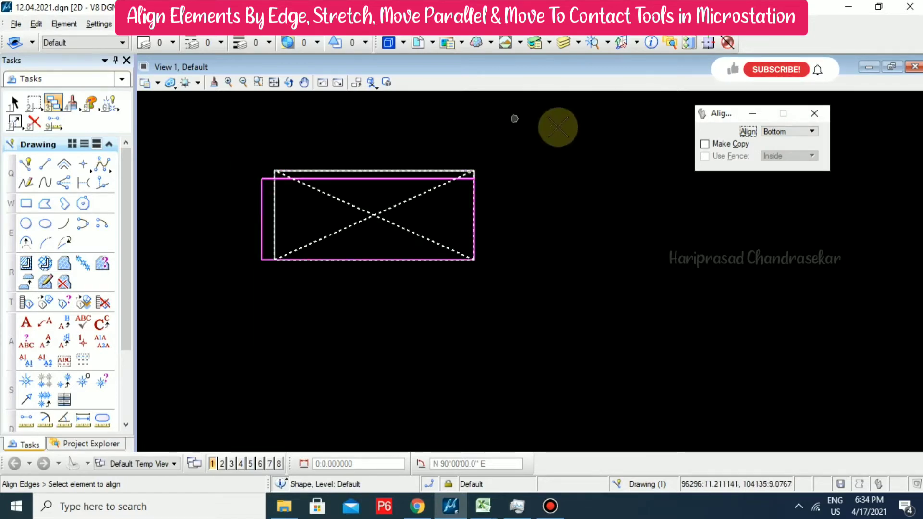
Align the second rectangle by horizontal centre, then by vertical centre
{"action": "left_click", "coordinate": [780, 132]}
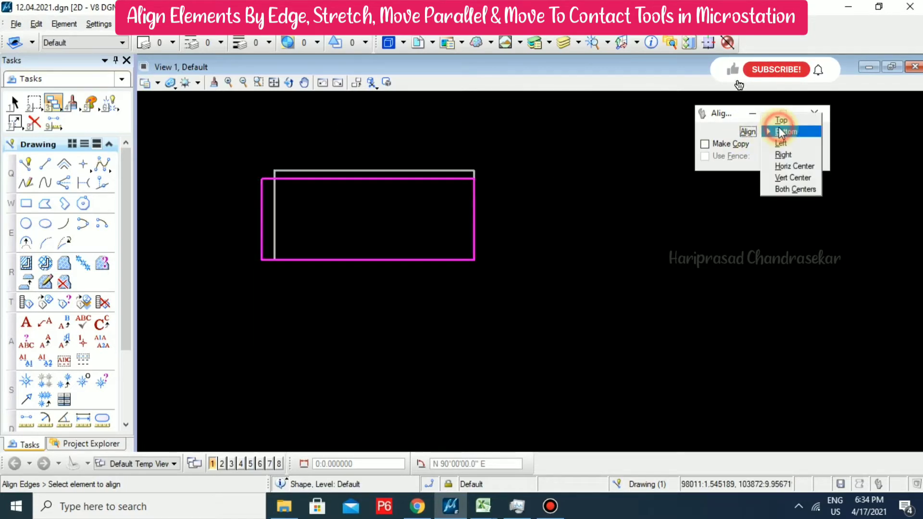
{"action": "left_click", "coordinate": [795, 165]}
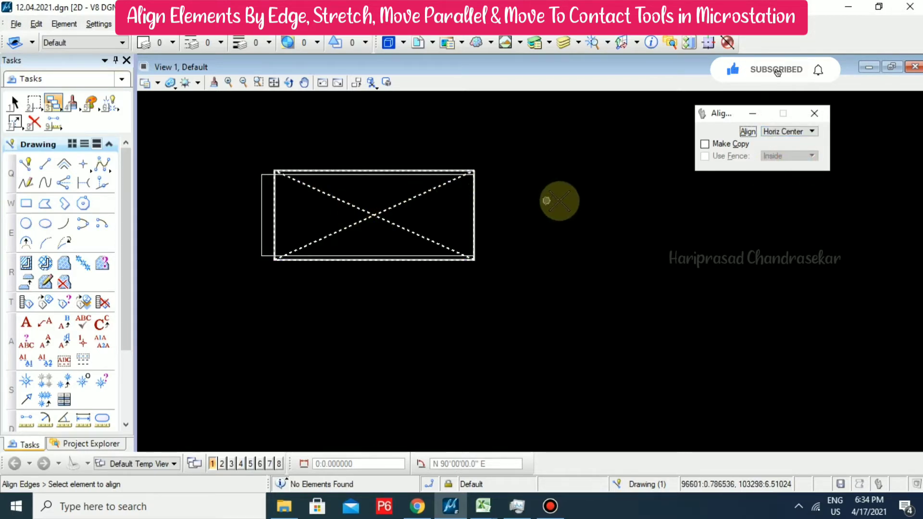
{"action": "scroll", "coordinate": [266, 170], "scroll_direction": "up", "scroll_amount": 2}
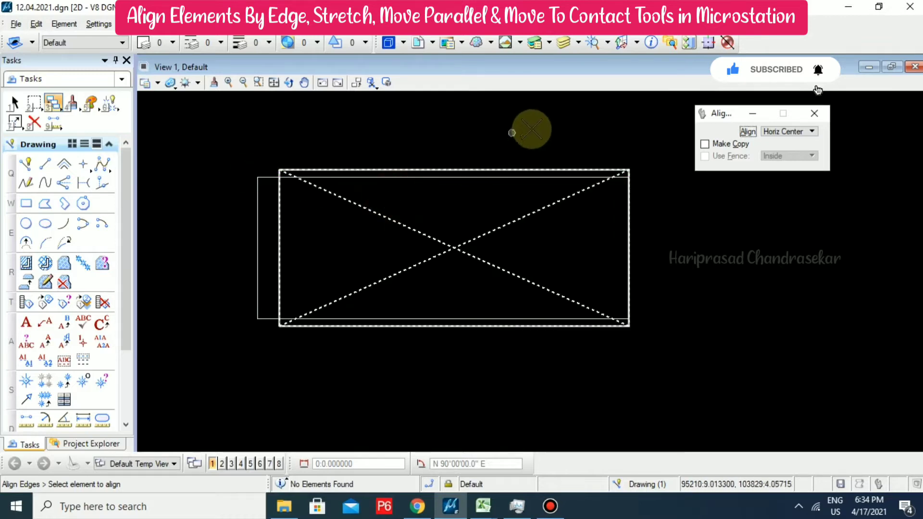
{"action": "left_click", "coordinate": [792, 143]}
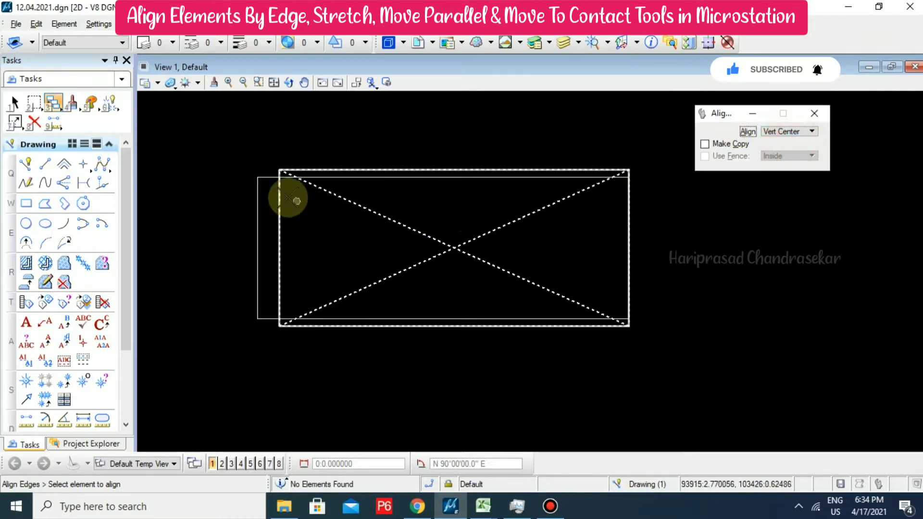
{"action": "left_click", "coordinate": [259, 179]}
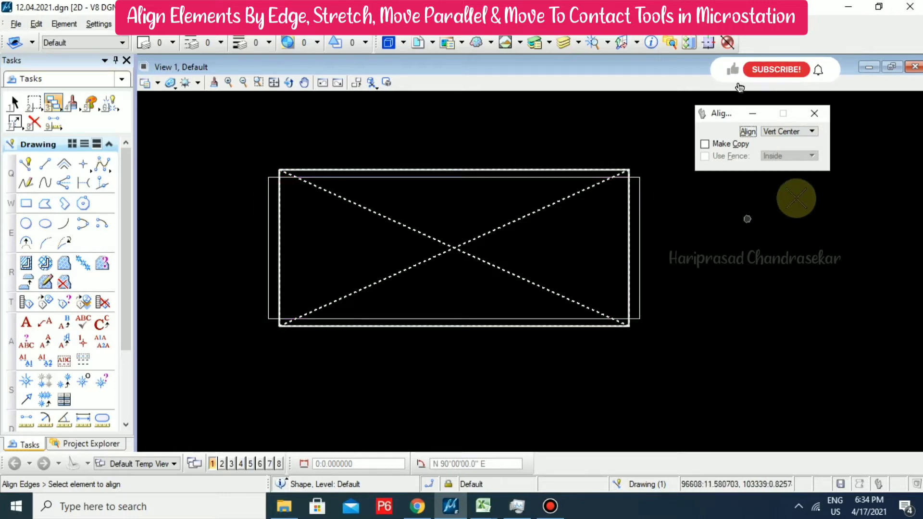
Apply Both Centers so the two rectangles share a common centre
{"action": "left_click", "coordinate": [810, 131]}
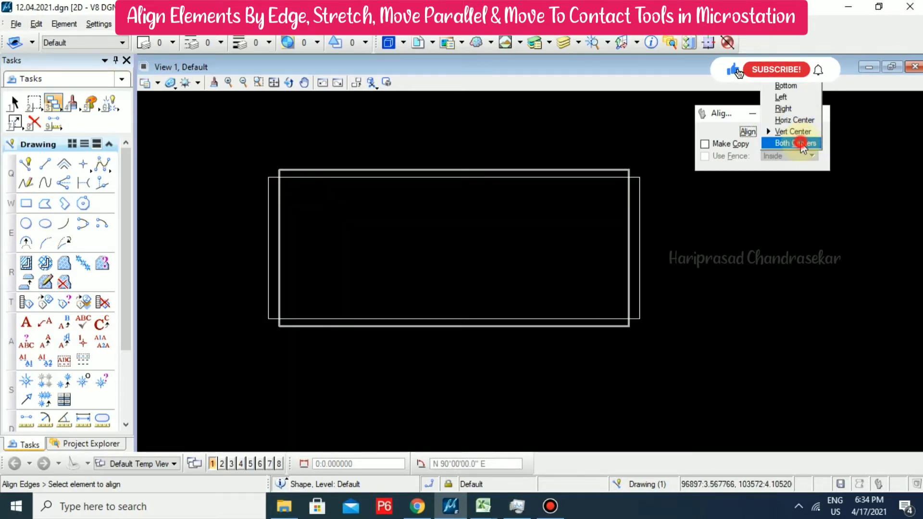
{"action": "left_click", "coordinate": [800, 142]}
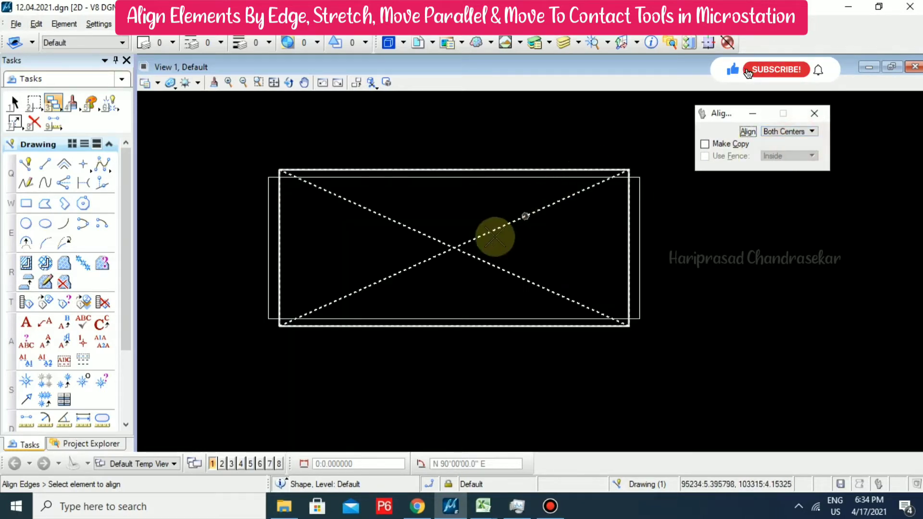
{"action": "left_click", "coordinate": [430, 179]}
{"action": "left_click", "coordinate": [453, 245]}
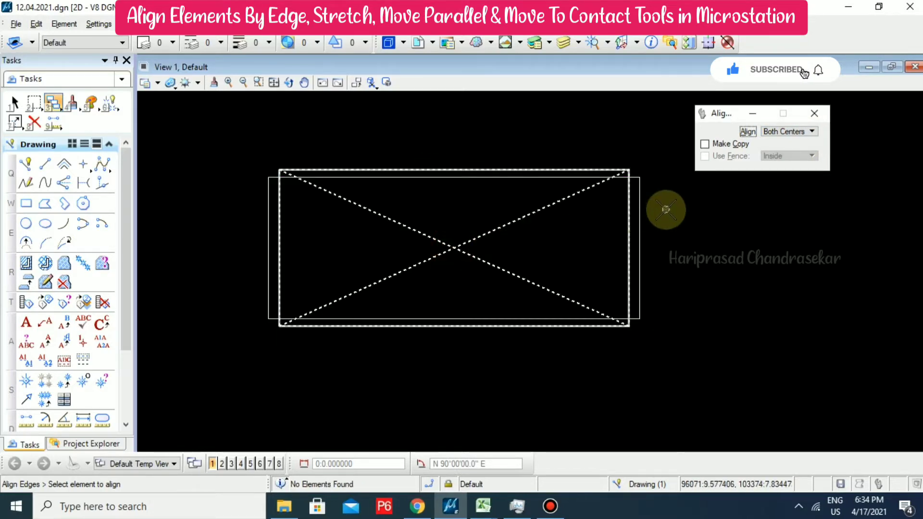
Drag the outer rectangle down and right, then pan to frame both rectangles
{"action": "right_click", "coordinate": [649, 206]}
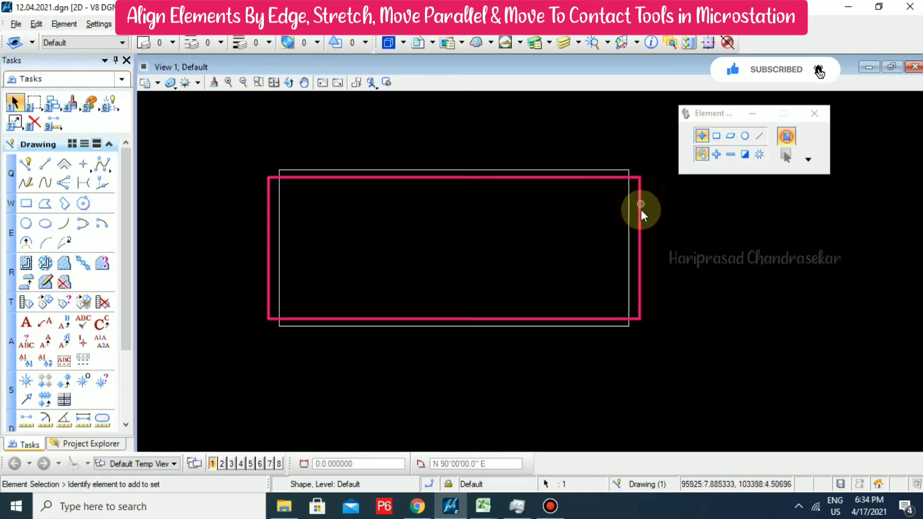
{"action": "left_click_drag", "start_coordinate": [641, 213], "coordinate": [733, 354]}
{"action": "left_click", "coordinate": [625, 241]}
{"action": "scroll", "coordinate": [623, 243], "scroll_direction": "down", "scroll_amount": 2}
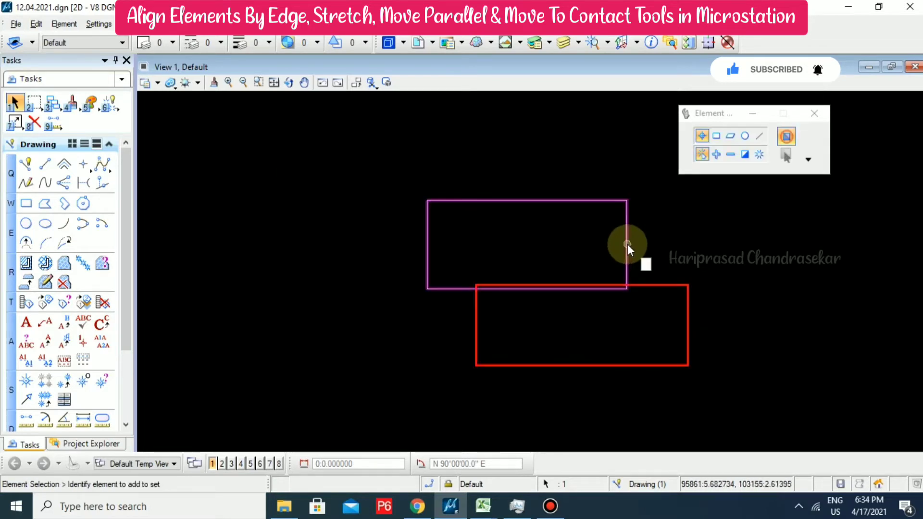
{"action": "mouse_move", "coordinate": [623, 243]}
{"action": "middle_mouse_down"}
{"action": "mouse_move", "coordinate": [608, 243]}
{"action": "mouse_move", "coordinate": [613, 233]}
{"action": "middle_mouse_up"}
{"action": "right_click", "coordinate": [614, 233]}
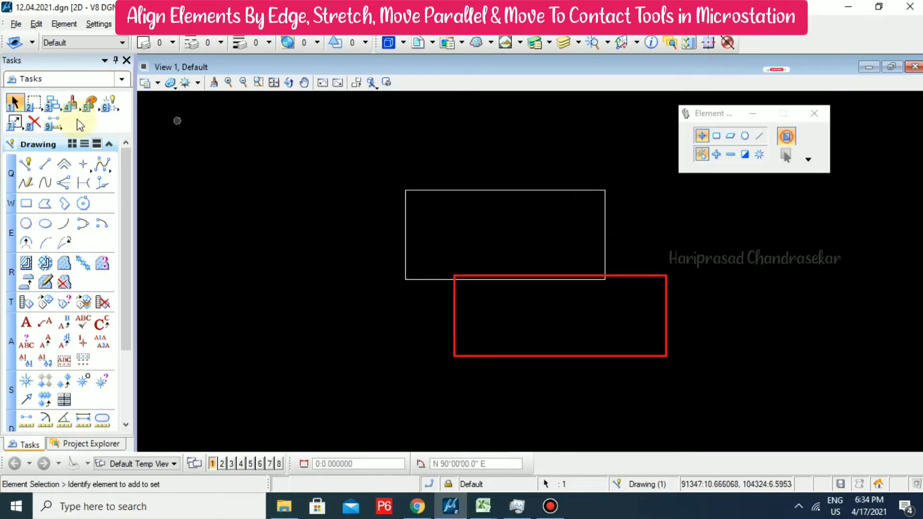
Align the red rectangle to the upper rectangle by horizontal centres
{"action": "left_click", "coordinate": [51, 103]}
{"action": "left_click", "coordinate": [120, 236]}
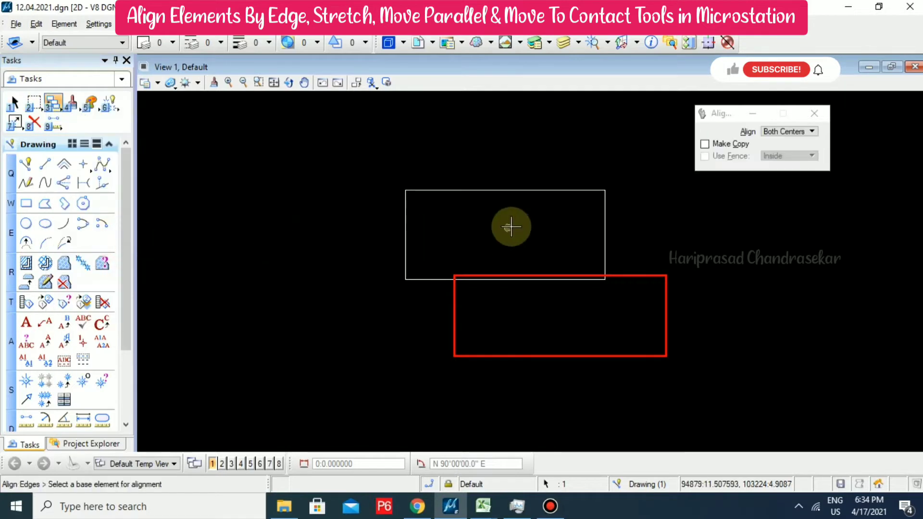
{"action": "left_click", "coordinate": [521, 189]}
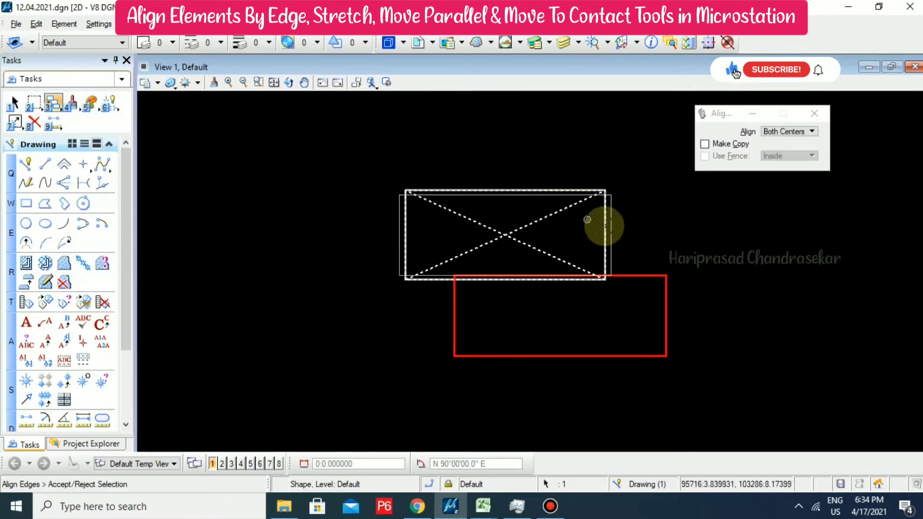
{"action": "left_click", "coordinate": [785, 132]}
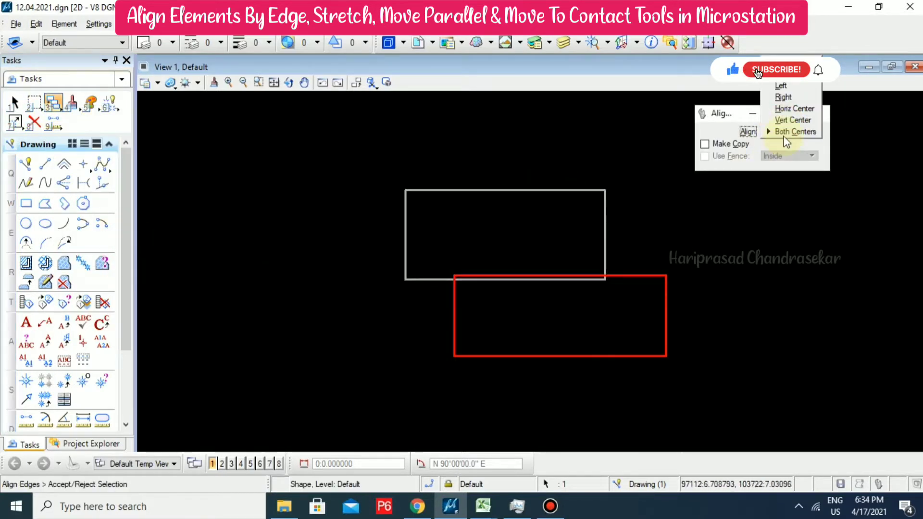
{"action": "left_click", "coordinate": [789, 111]}
{"action": "left_click", "coordinate": [667, 306]}
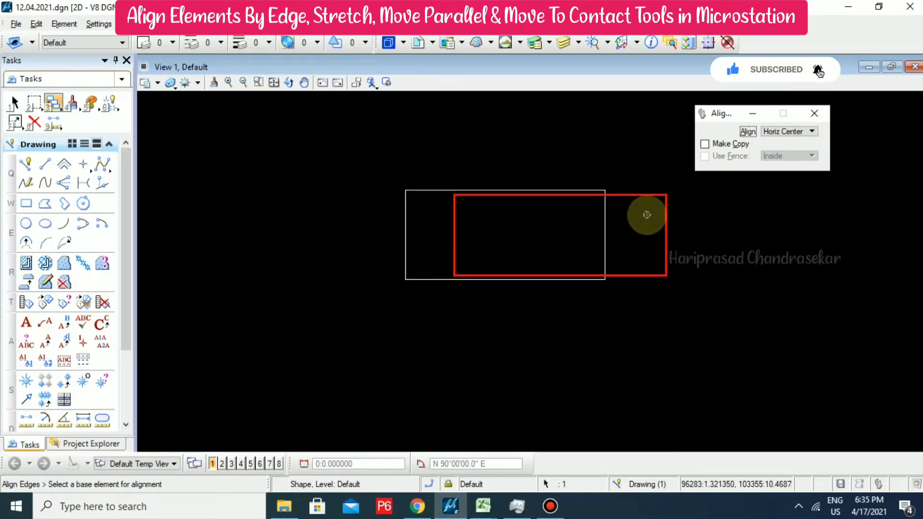
Centre the red rectangle vertically on the white one, then drag it down-right apart
{"action": "left_click", "coordinate": [795, 135]}
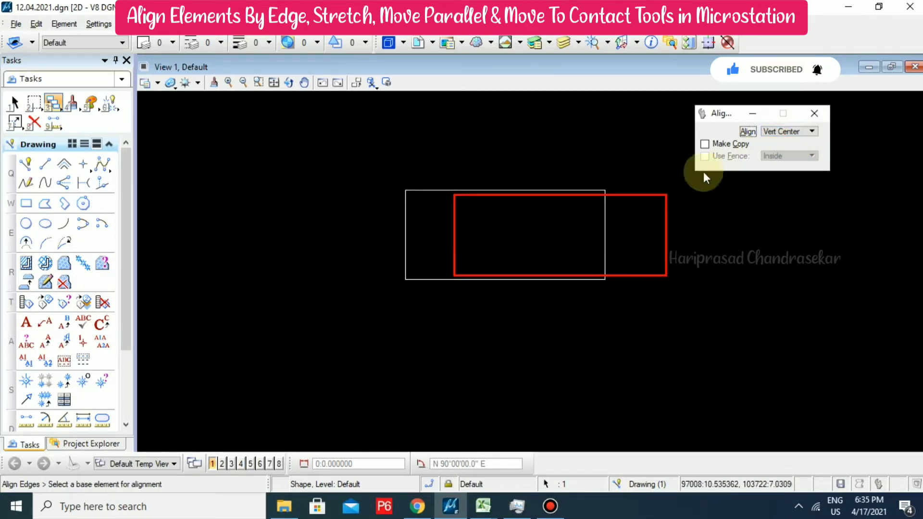
{"action": "left_click", "coordinate": [423, 191]}
{"action": "left_click", "coordinate": [462, 196]}
{"action": "left_click", "coordinate": [599, 216]}
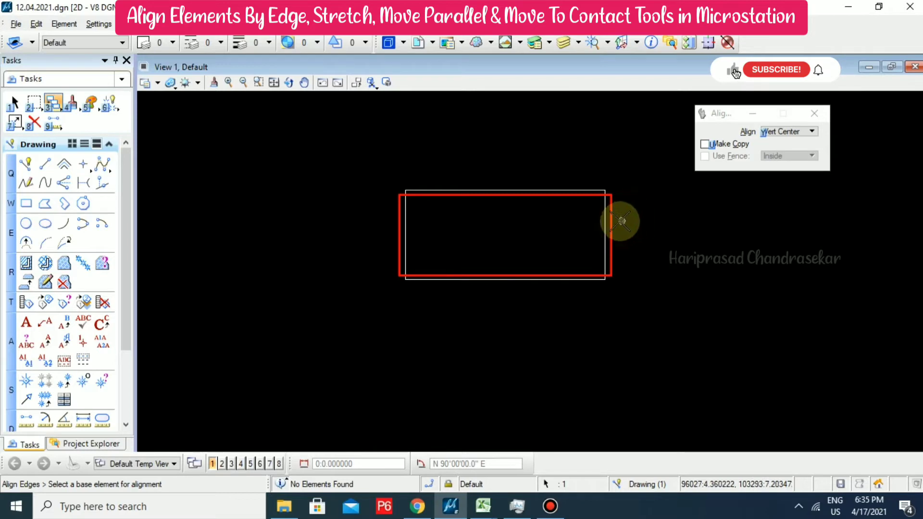
{"action": "key", "text": "Escape"}
{"action": "left_click_drag", "start_coordinate": [610, 215], "coordinate": [723, 307], "text": "ctrl"}
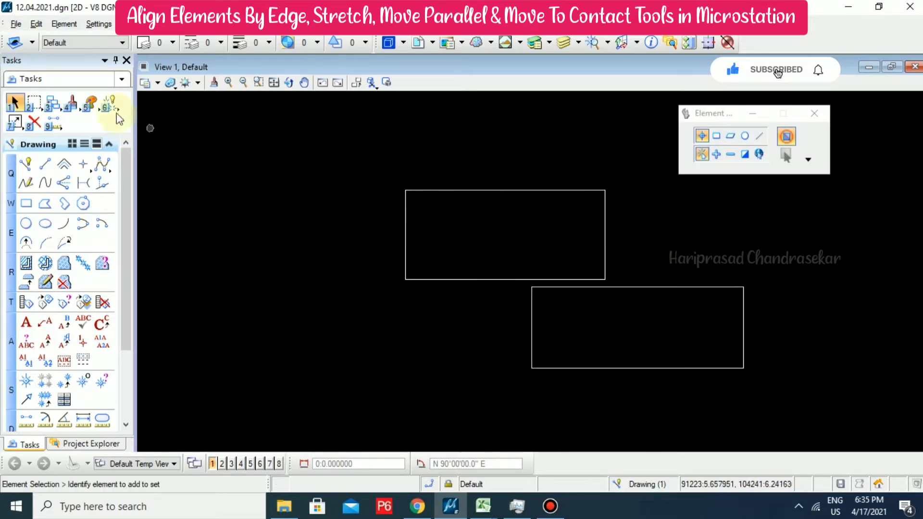
Centre the lower rectangle on the upper one with Both Centers, then undo it
{"action": "left_click", "coordinate": [53, 103]}
{"action": "left_click", "coordinate": [151, 235]}
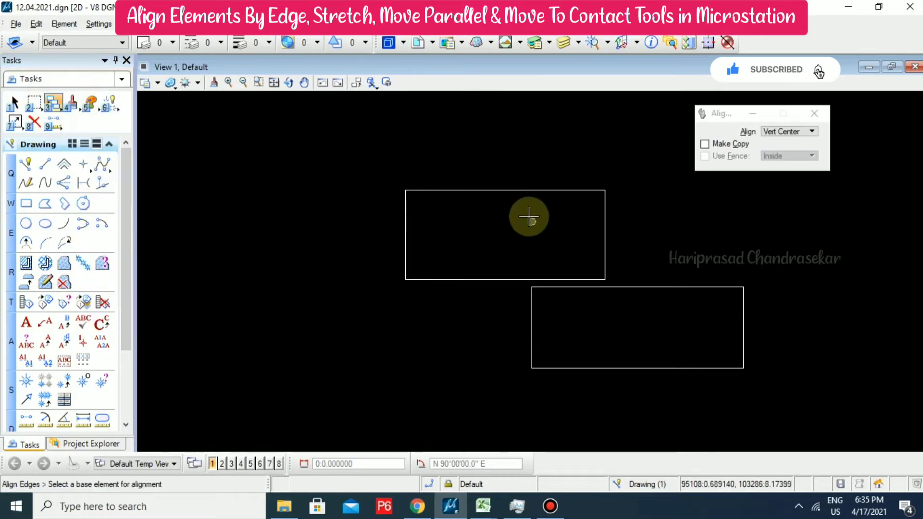
{"action": "left_click", "coordinate": [532, 190]}
{"action": "left_click", "coordinate": [792, 131]}
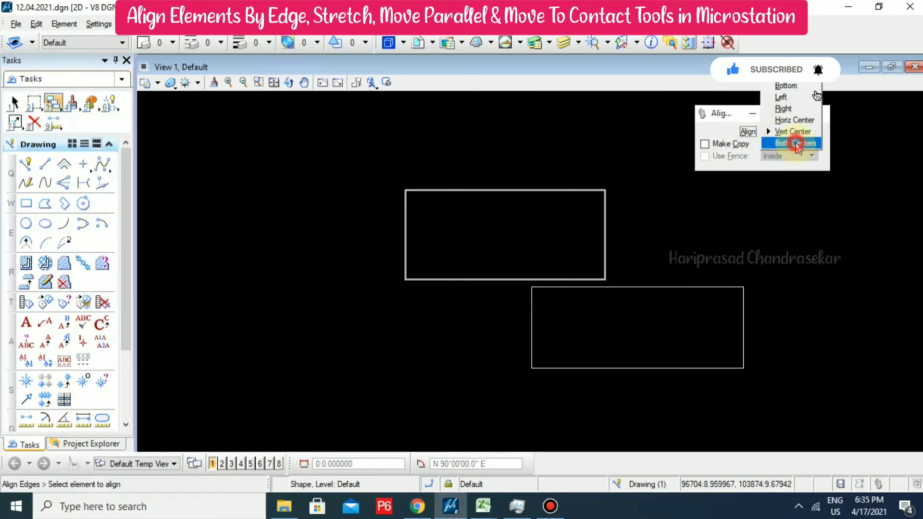
{"action": "left_click", "coordinate": [791, 140]}
{"action": "left_click", "coordinate": [643, 243]}
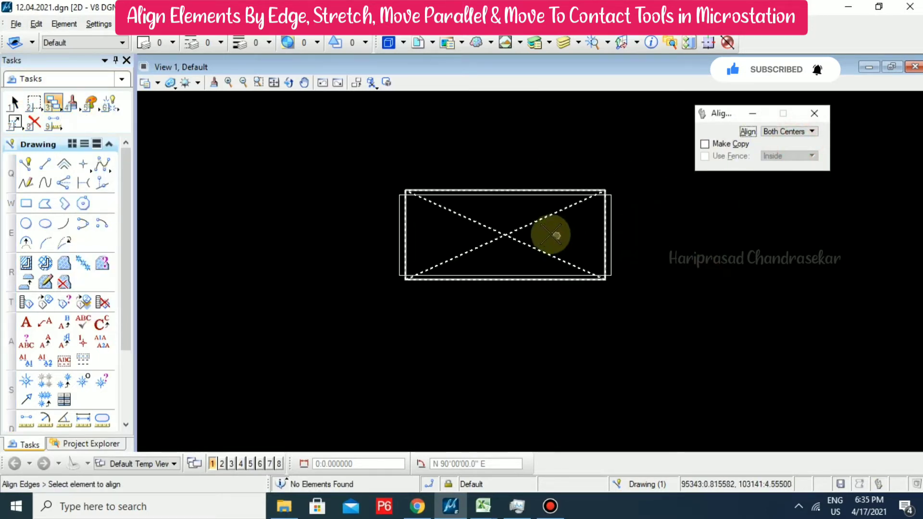
{"action": "key", "text": "Escape"}
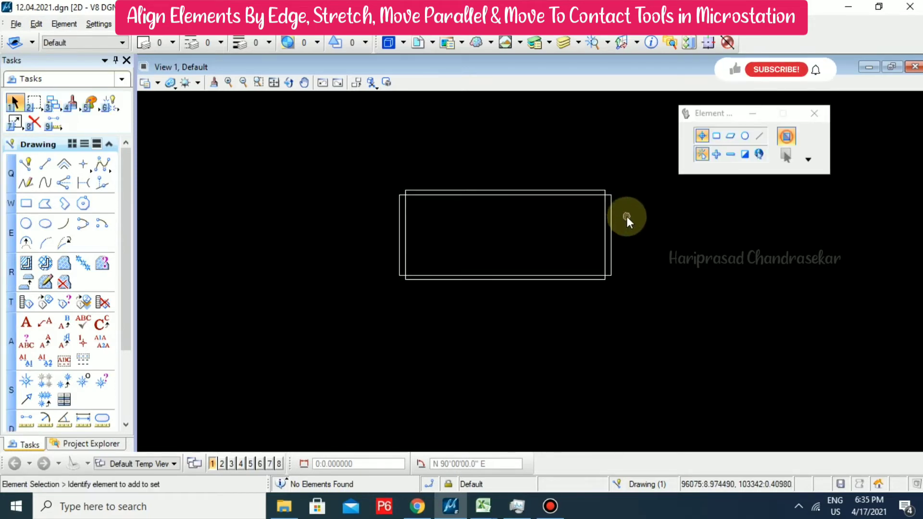
{"action": "key", "text": "ctrl+z"}
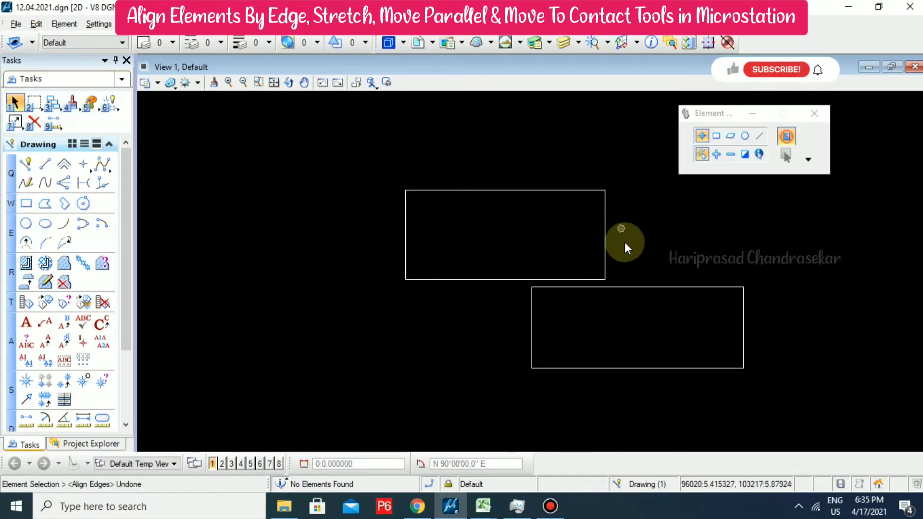
Repeat the centring alignment with Make Copy on, keeping the original rectangle
{"action": "left_click", "coordinate": [58, 111]}
{"action": "left_click", "coordinate": [126, 235]}
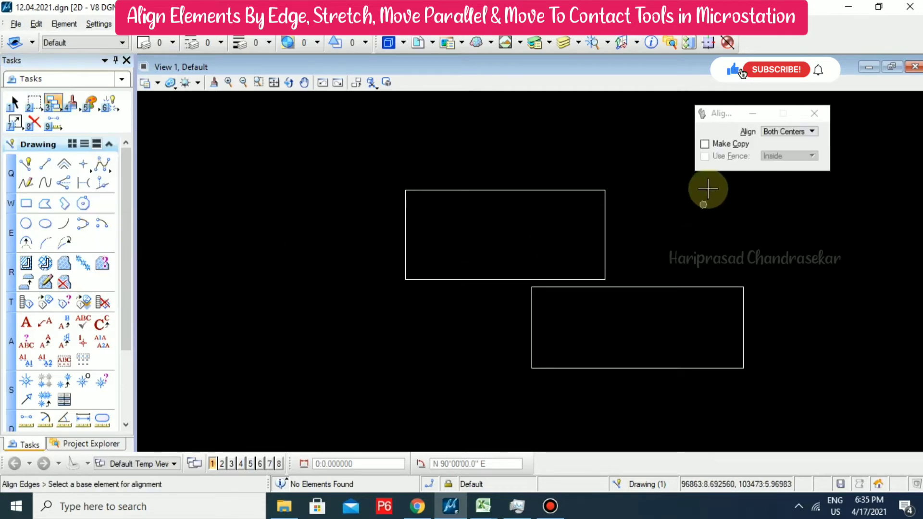
{"action": "left_click", "coordinate": [747, 144]}
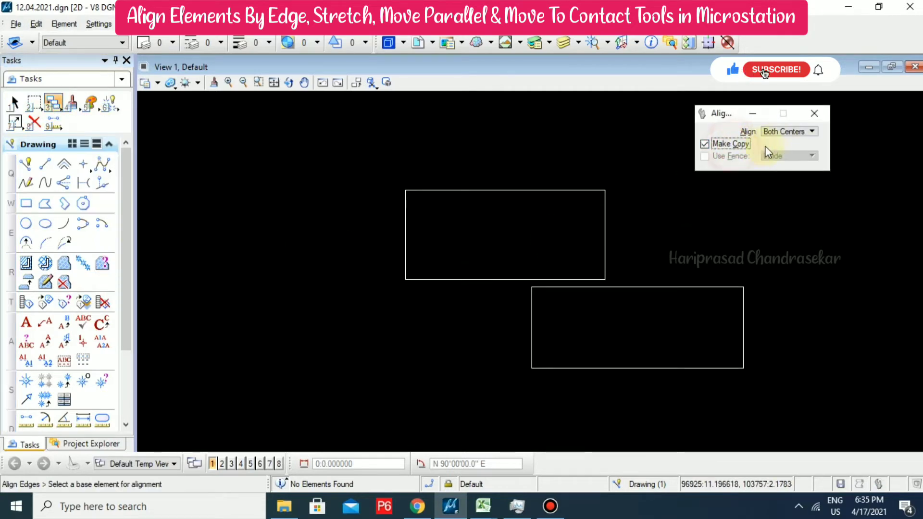
{"action": "left_click", "coordinate": [592, 191]}
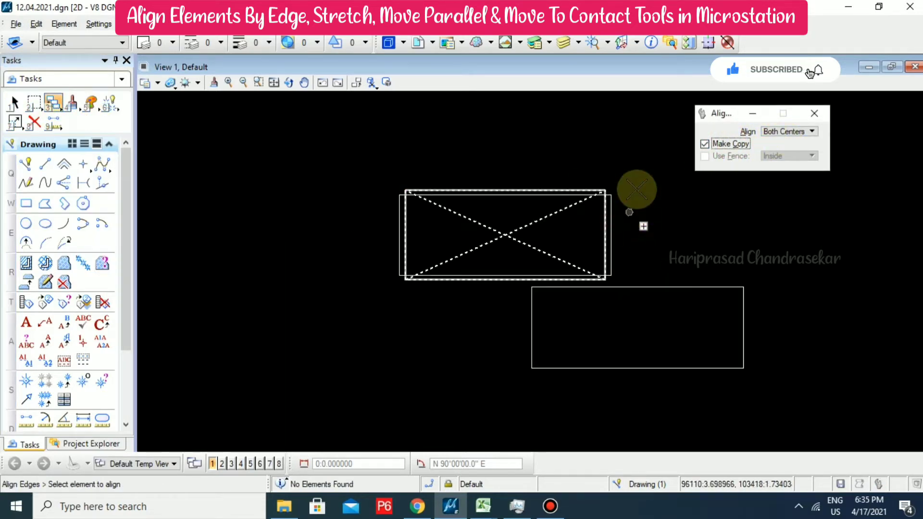
{"action": "key", "text": "Escape"}
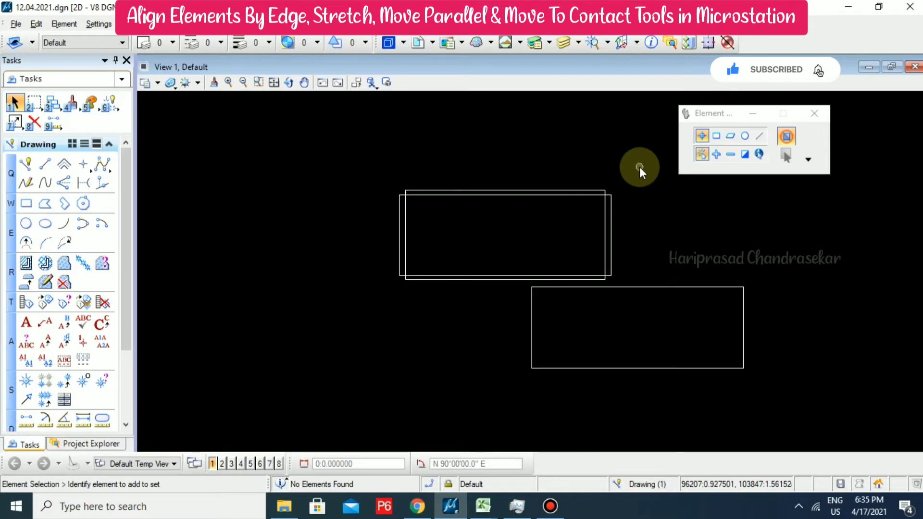
Delete the smaller rectangle and its centred copy, then recentre the view on the remaining one
{"action": "left_click", "coordinate": [612, 214]}
{"action": "left_click", "coordinate": [645, 287]}
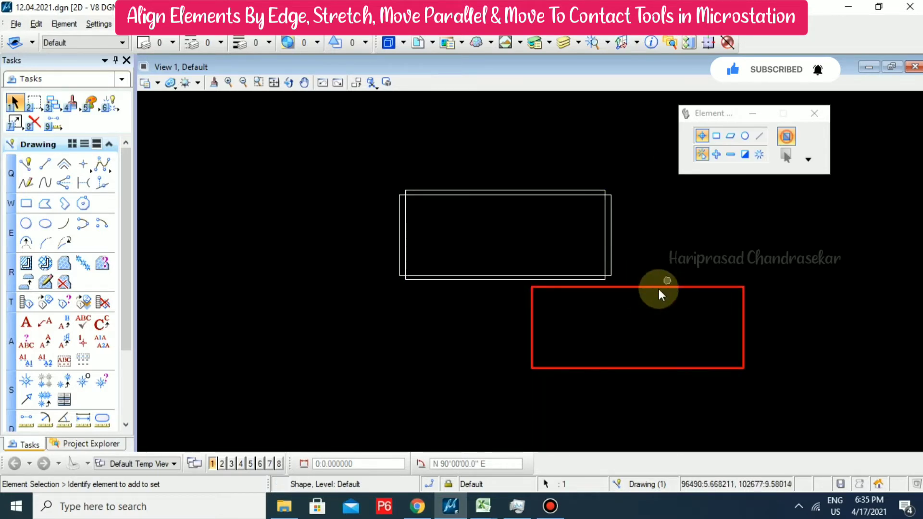
{"action": "left_click_drag", "start_coordinate": [622, 144], "coordinate": [359, 269]}
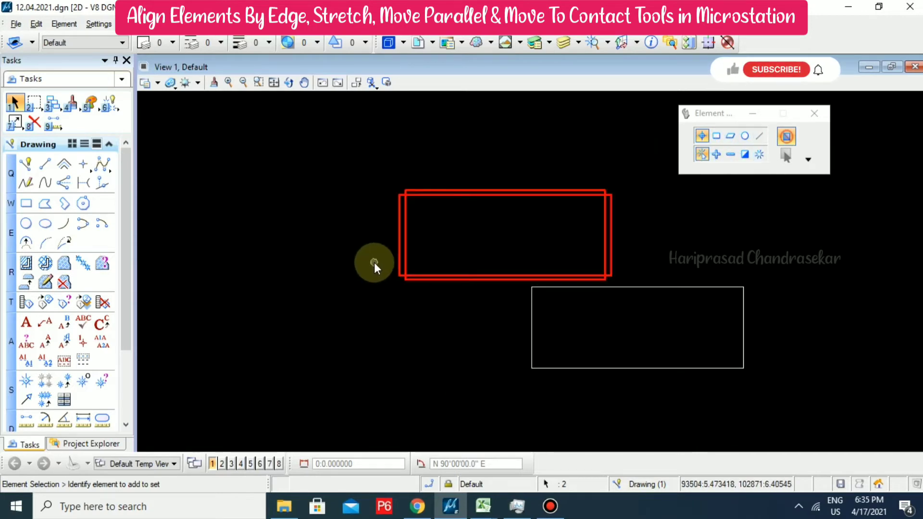
{"action": "key", "text": "Delete"}
{"action": "middle_click_drag", "start_coordinate": [622, 262], "coordinate": [492, 208]}
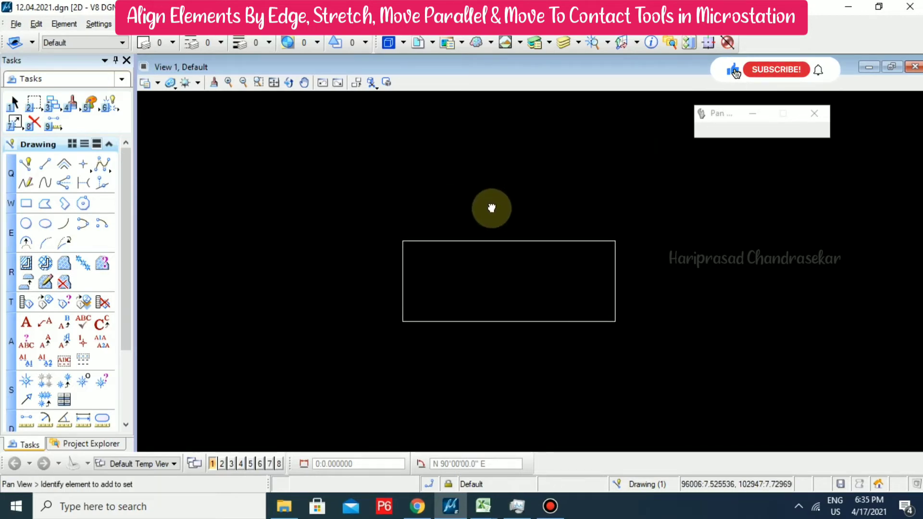
{"action": "key", "text": "Escape"}
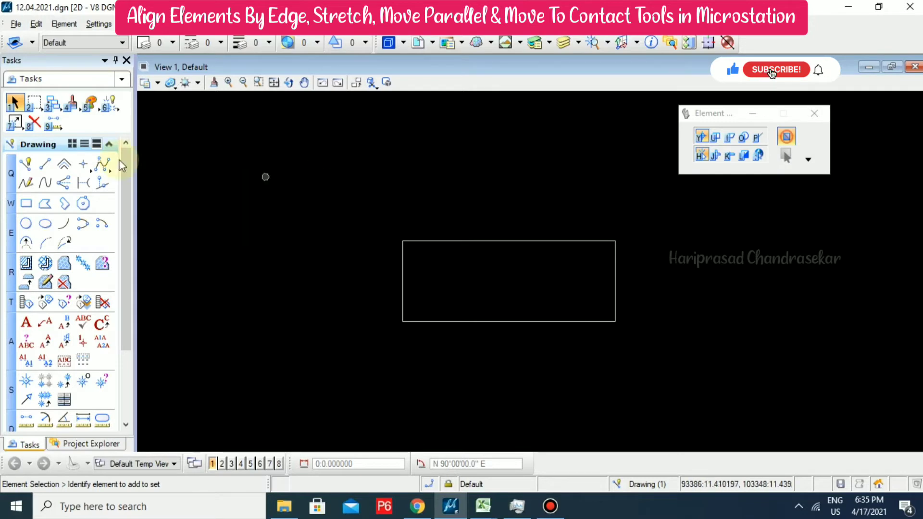
{"action": "left_click_drag", "start_coordinate": [53, 105], "coordinate": [115, 247]}
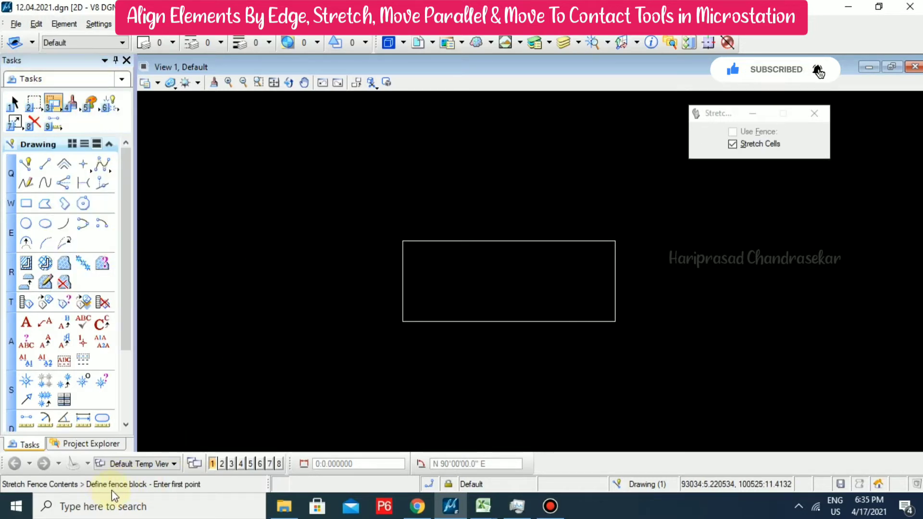
Fence the rectangle's left end and stretch it further left
{"action": "left_click", "coordinate": [373, 214]}
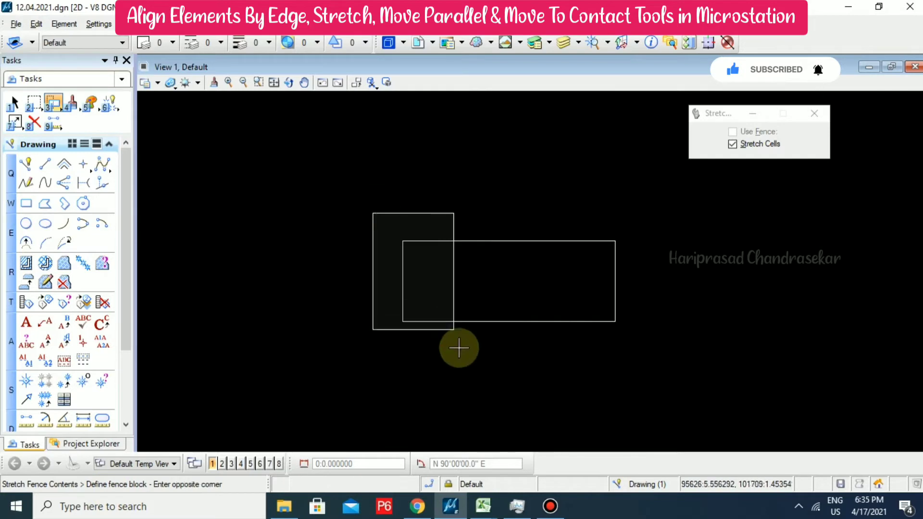
{"action": "left_click", "coordinate": [479, 369]}
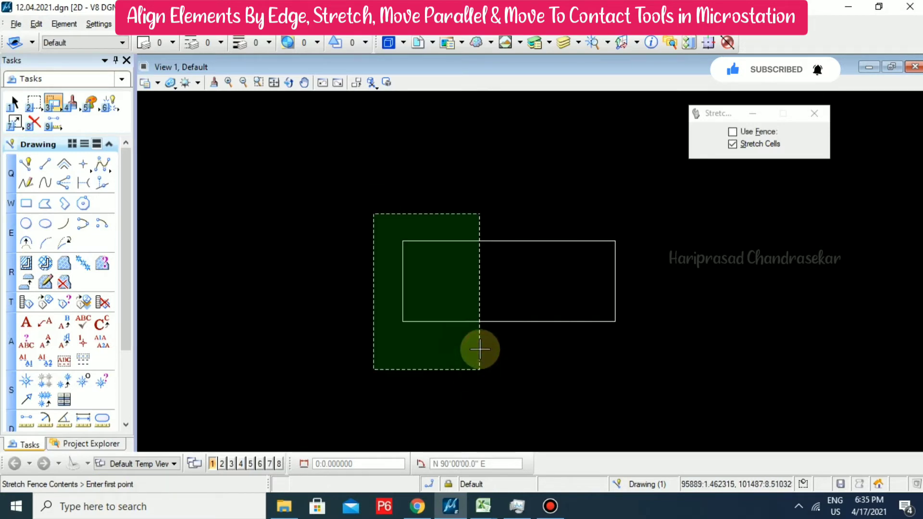
{"action": "left_click", "coordinate": [404, 321]}
{"action": "left_click", "coordinate": [237, 321]}
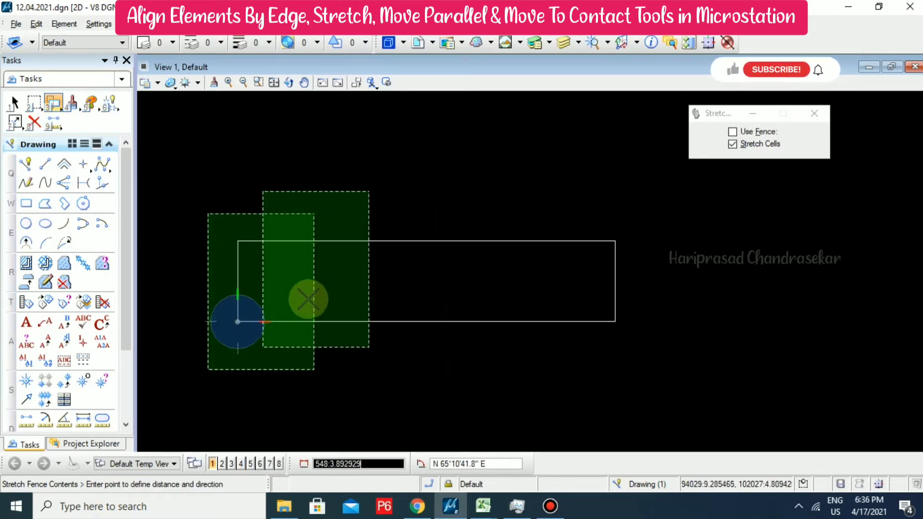
{"action": "key", "text": "Escape"}
{"action": "left_click", "coordinate": [345, 264]}
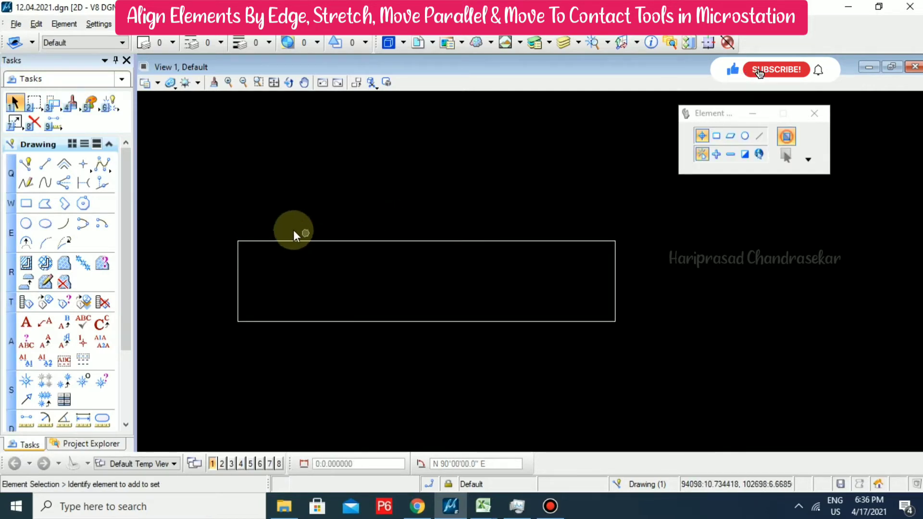
Fence the rectangle's top edge and stretch it upward from the top-right corner
{"action": "left_click", "coordinate": [56, 121]}
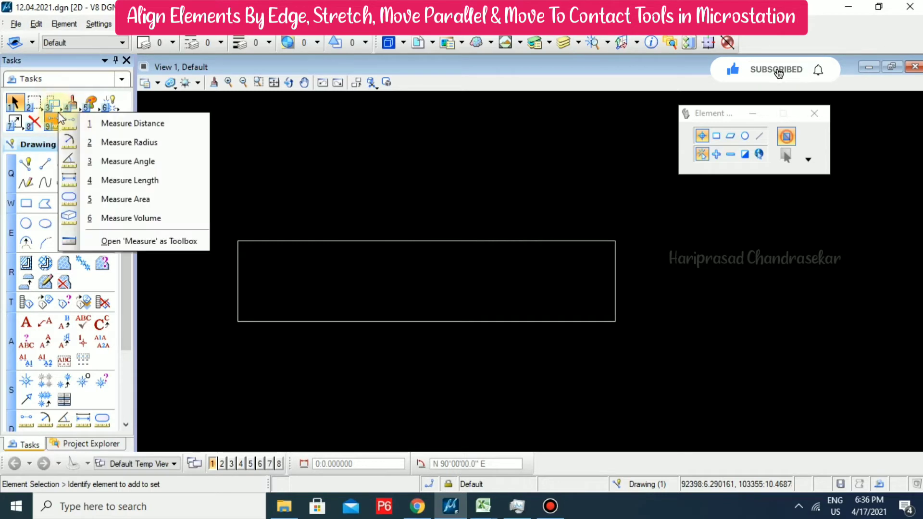
{"action": "left_click", "coordinate": [53, 103]}
{"action": "left_click", "coordinate": [113, 251]}
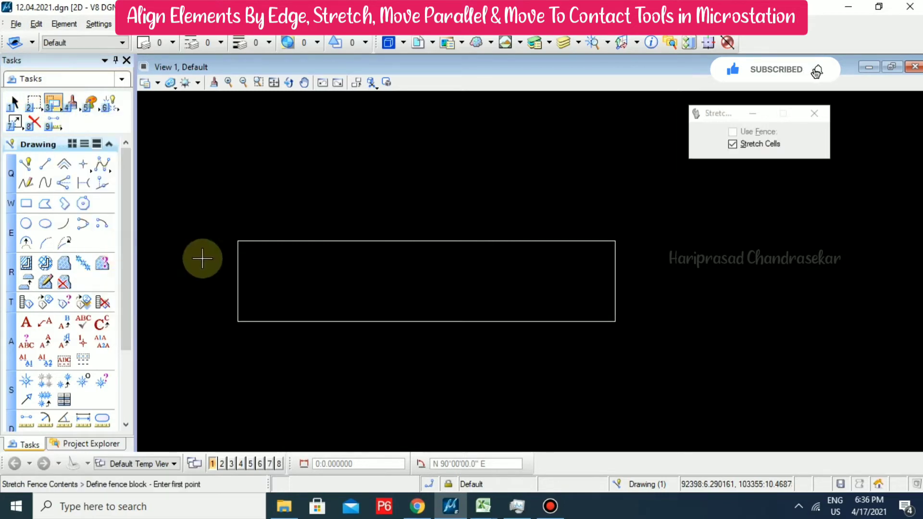
{"action": "left_click", "coordinate": [210, 220]}
{"action": "left_click", "coordinate": [647, 251]}
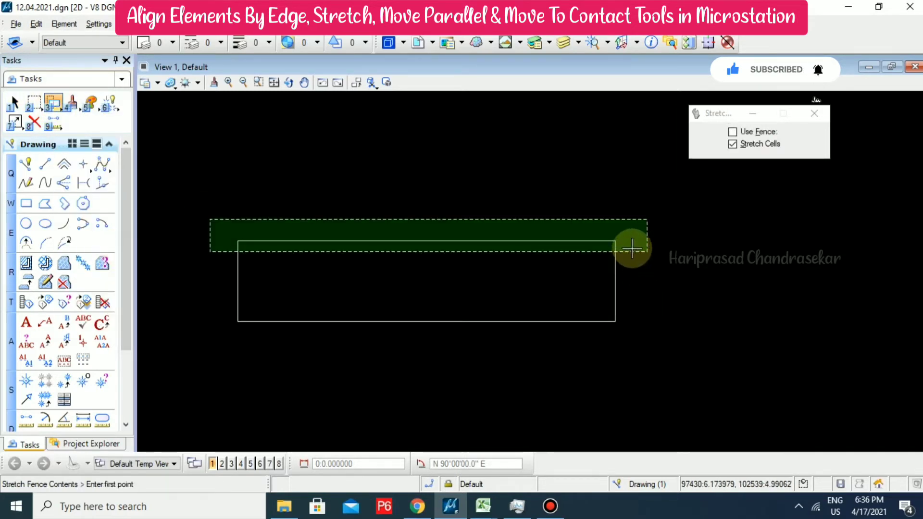
{"action": "left_click", "coordinate": [615, 242]}
{"action": "left_click", "coordinate": [615, 159]}
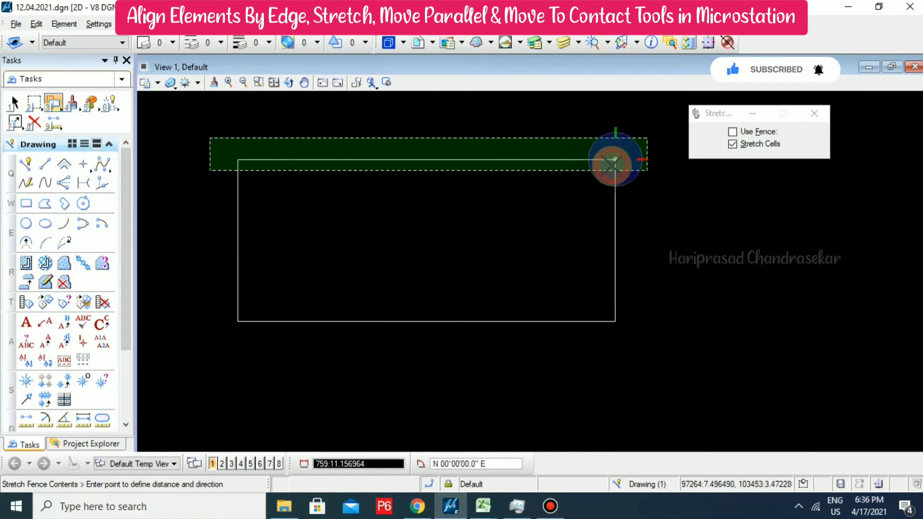
{"action": "right_click", "coordinate": [568, 217]}
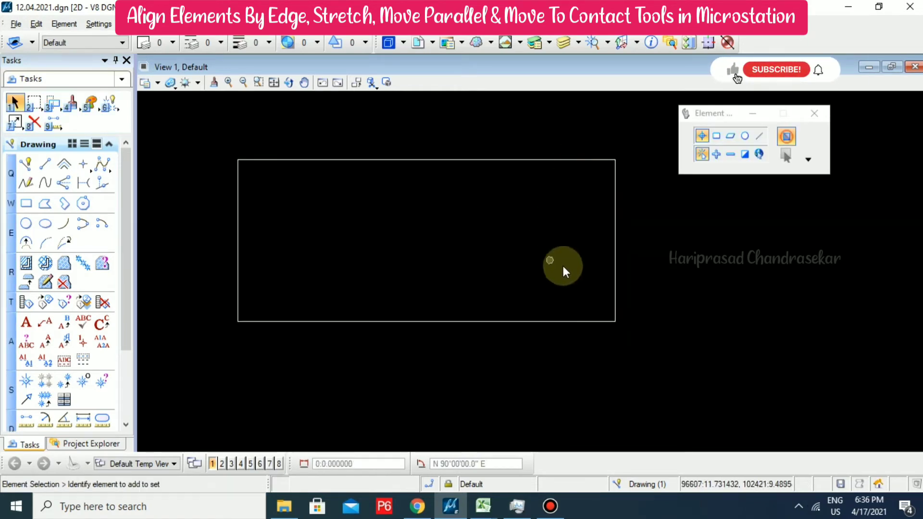
Turn on Move Parallel's fixed Distance of 100 and offset the rectangle
{"action": "left_click", "coordinate": [61, 106]}
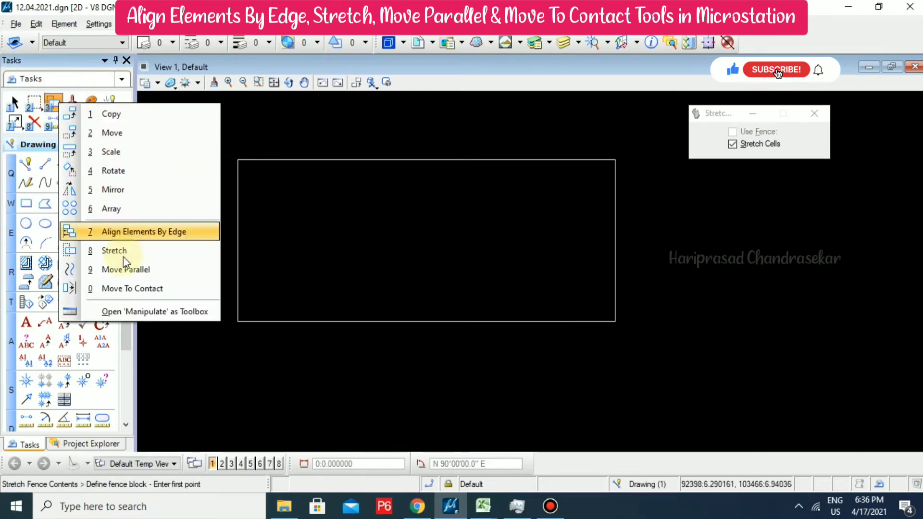
{"action": "left_click", "coordinate": [148, 273]}
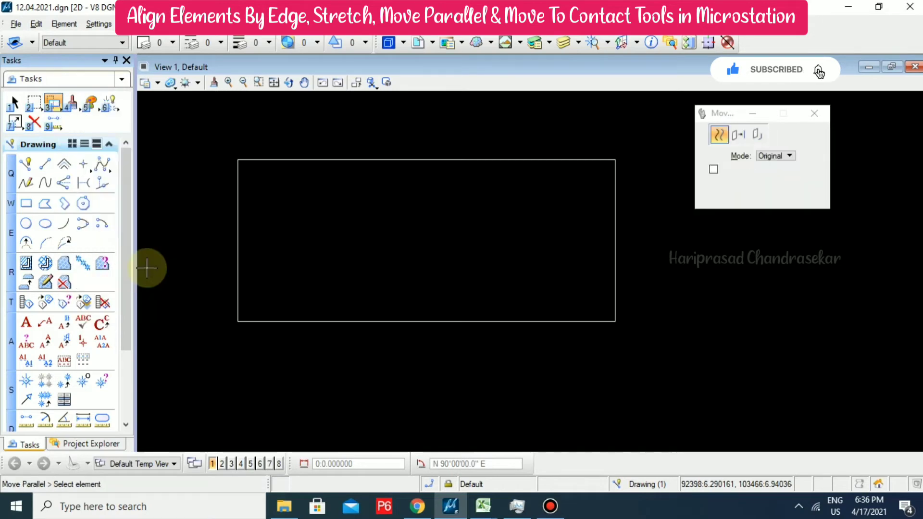
{"action": "left_click", "coordinate": [285, 159]}
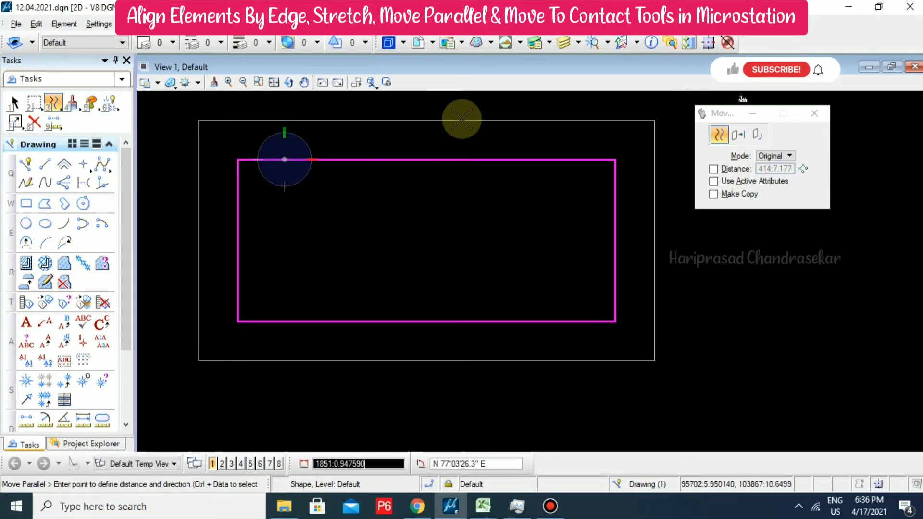
{"action": "left_click", "coordinate": [714, 169]}
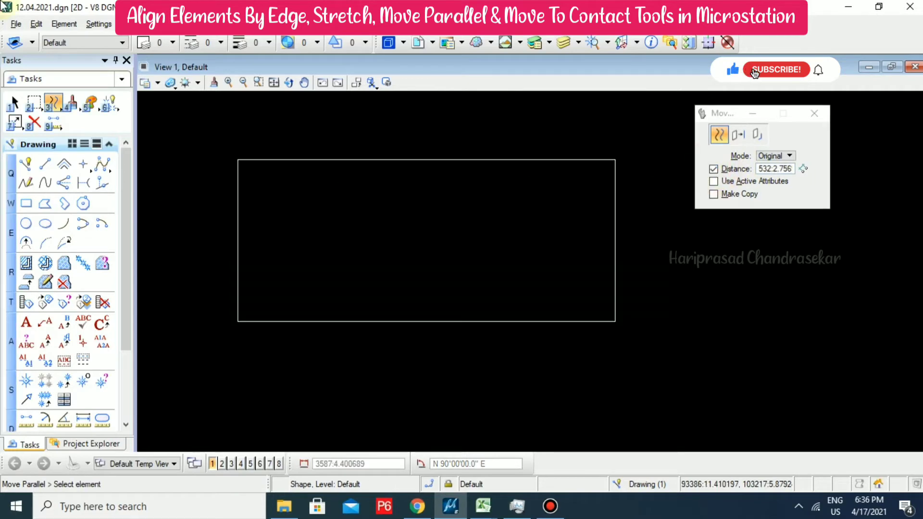
{"action": "double_click", "coordinate": [758, 169]}
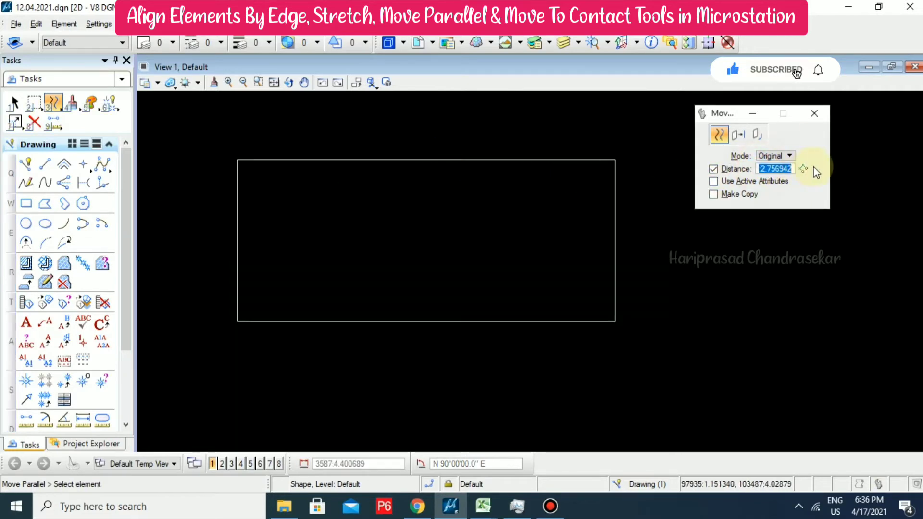
{"action": "left_click", "coordinate": [425, 160]}
{"action": "right_click", "coordinate": [426, 160]}
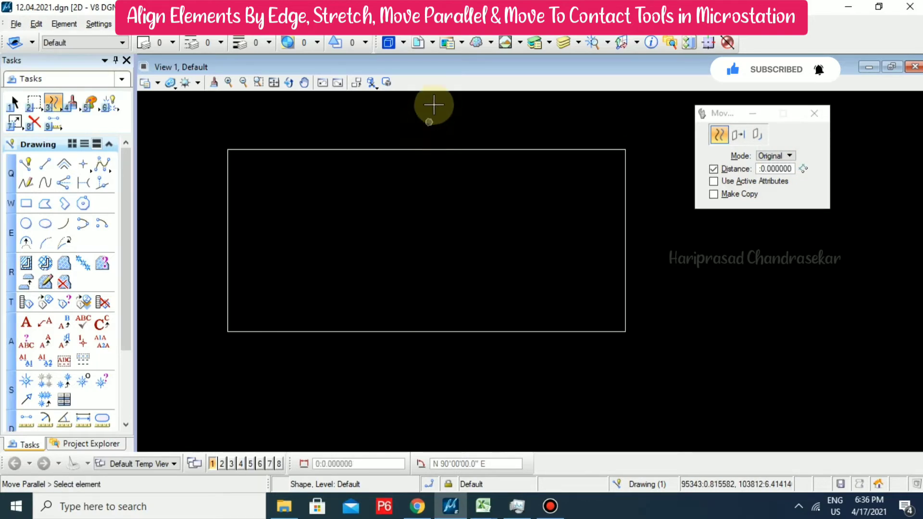
With Make Copy on, place two parallel copies inside and two outside the rectangle
{"action": "left_click", "coordinate": [721, 194]}
{"action": "left_click", "coordinate": [427, 160]}
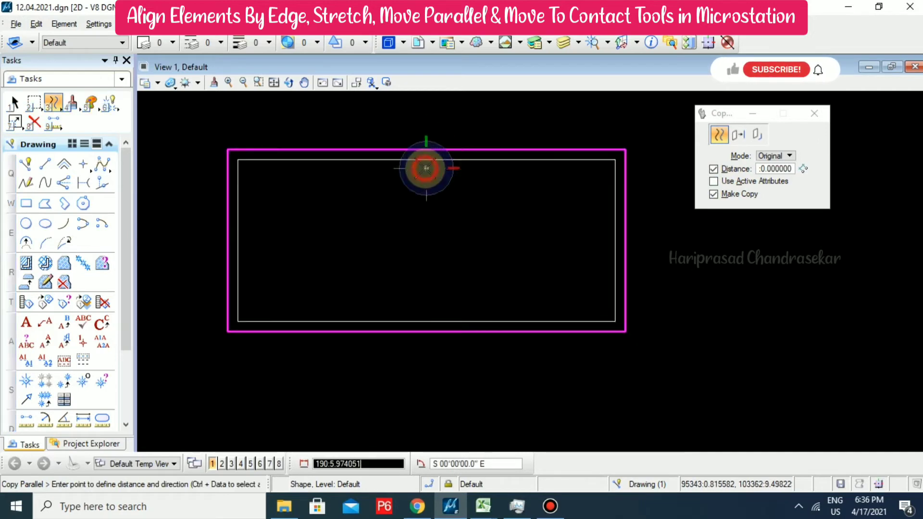
{"action": "left_click", "coordinate": [426, 169]}
{"action": "left_click", "coordinate": [426, 179]}
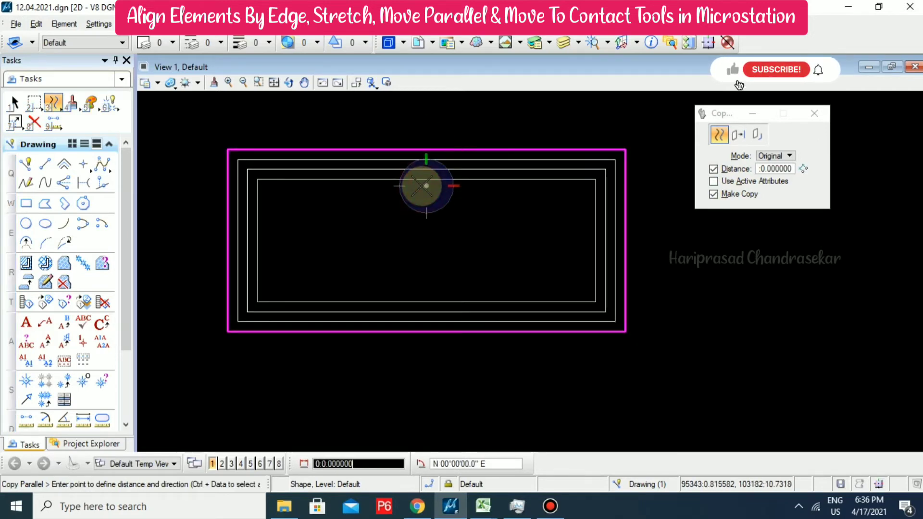
{"action": "left_click", "coordinate": [459, 140]}
{"action": "left_click", "coordinate": [461, 130]}
{"action": "right_click", "coordinate": [469, 118]}
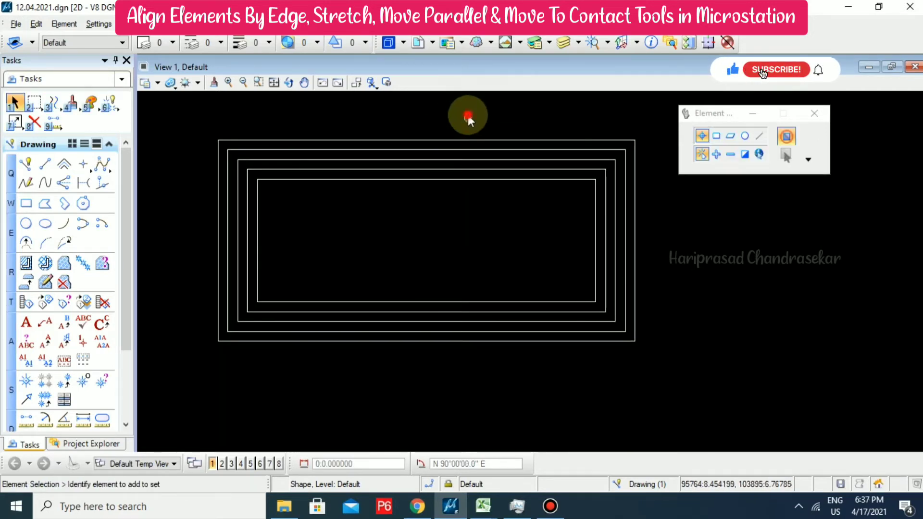
Select the innermost rectangle and reopen Move Parallel's corner mode options
{"action": "left_click", "coordinate": [451, 180]}
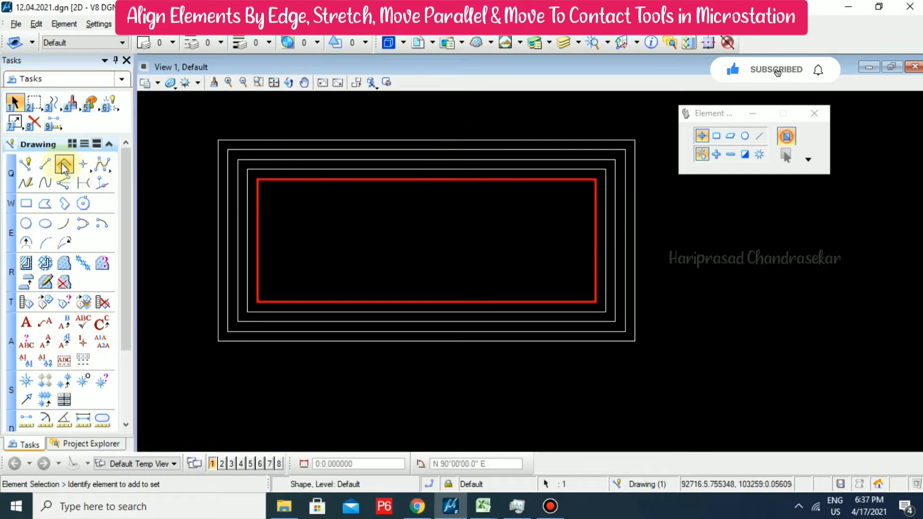
{"action": "left_click", "coordinate": [48, 105]}
{"action": "left_click", "coordinate": [115, 266]}
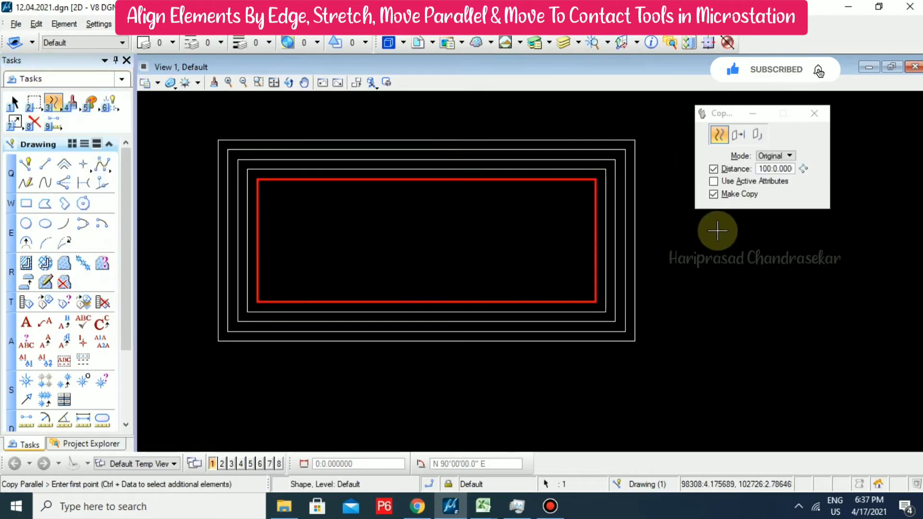
{"action": "left_click", "coordinate": [785, 156]}
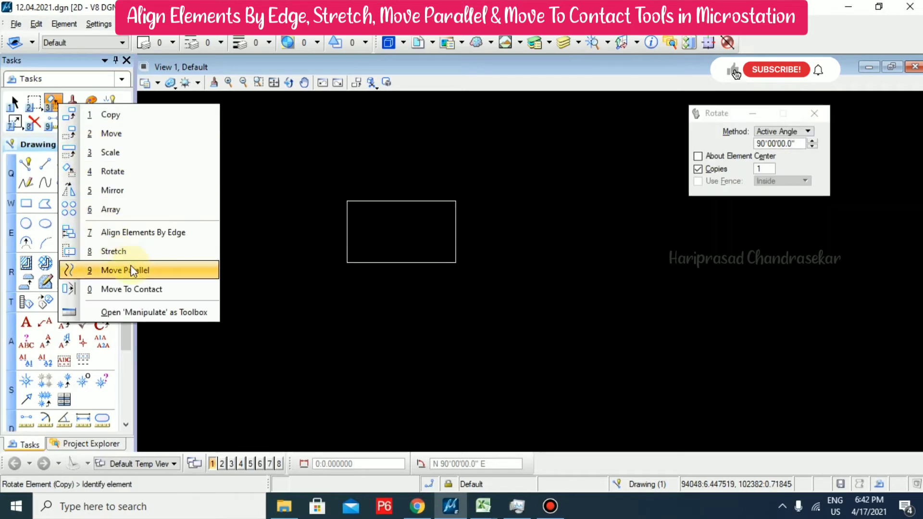
Place a rounded-corner parallel copy outside the rectangle with Make Copy on
{"action": "left_click", "coordinate": [134, 269]}
{"action": "left_click", "coordinate": [722, 136]}
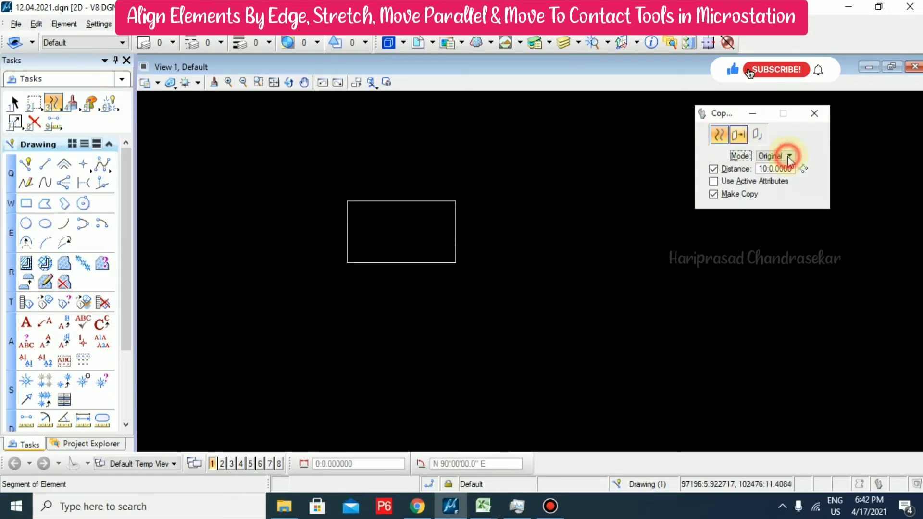
{"action": "left_click", "coordinate": [789, 156]}
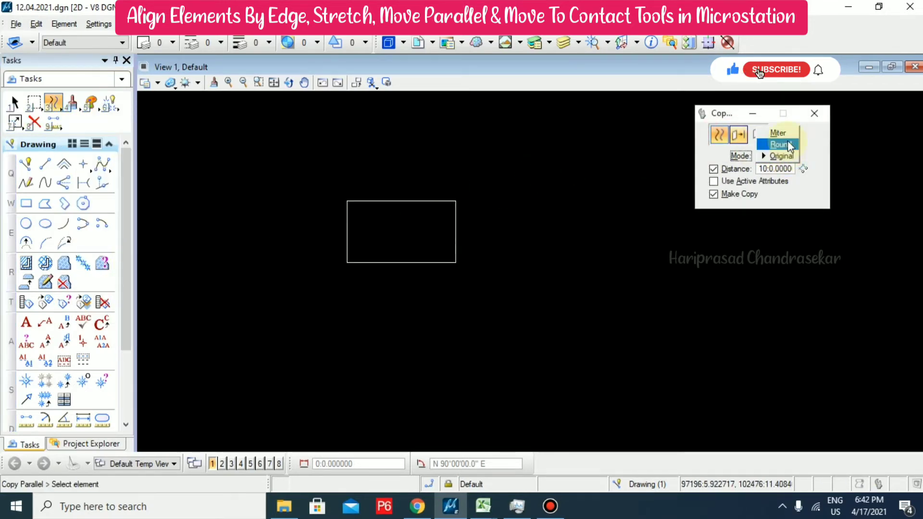
{"action": "left_click", "coordinate": [402, 201]}
{"action": "scroll", "coordinate": [400, 164], "scroll_direction": "up", "scroll_amount": 4}
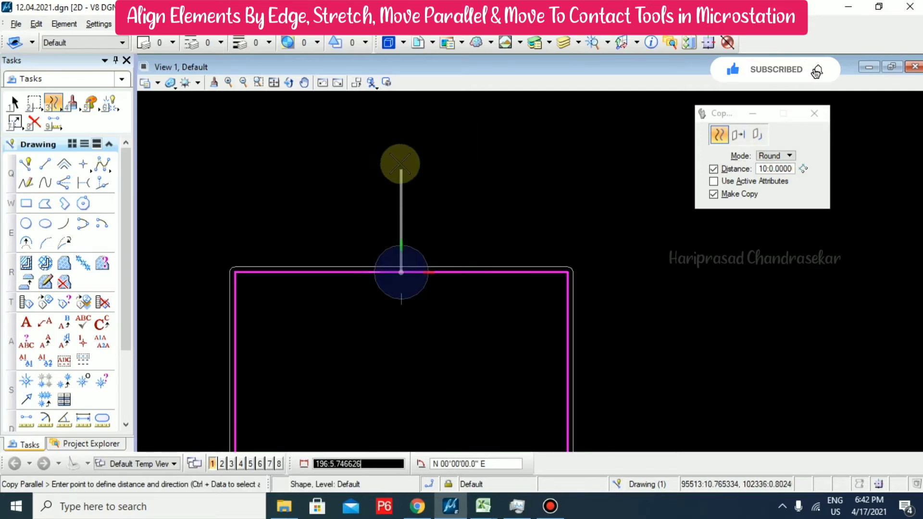
{"action": "left_click", "coordinate": [402, 146]}
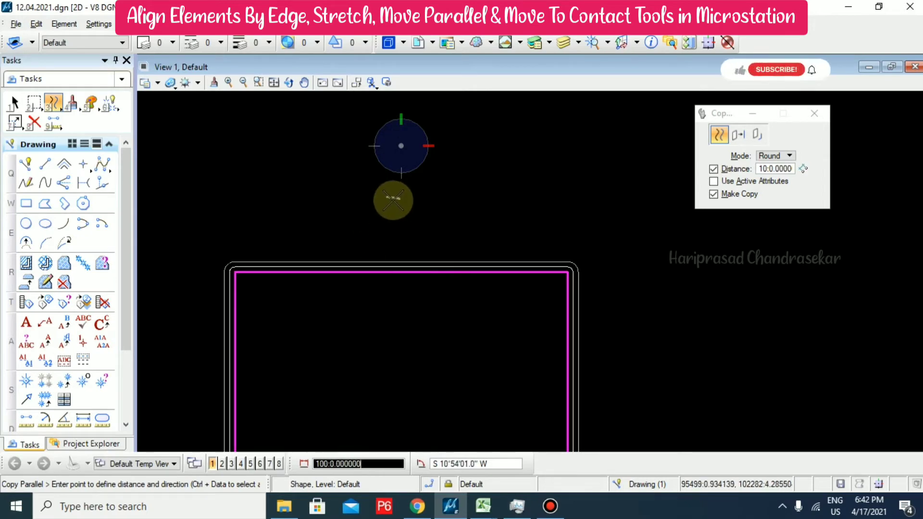
Set corner mode to mitred, then zoom into the rectangles' upper-right corner
{"action": "left_click", "coordinate": [772, 155]}
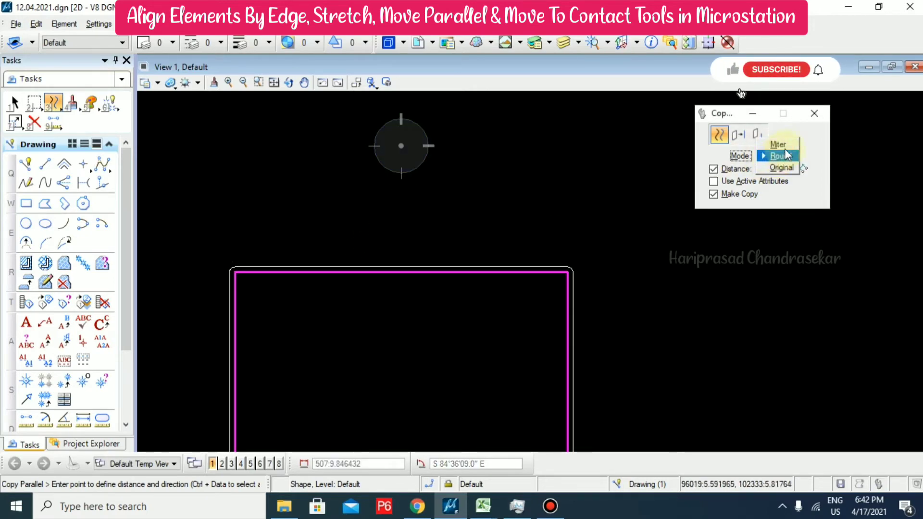
{"action": "left_click", "coordinate": [783, 145]}
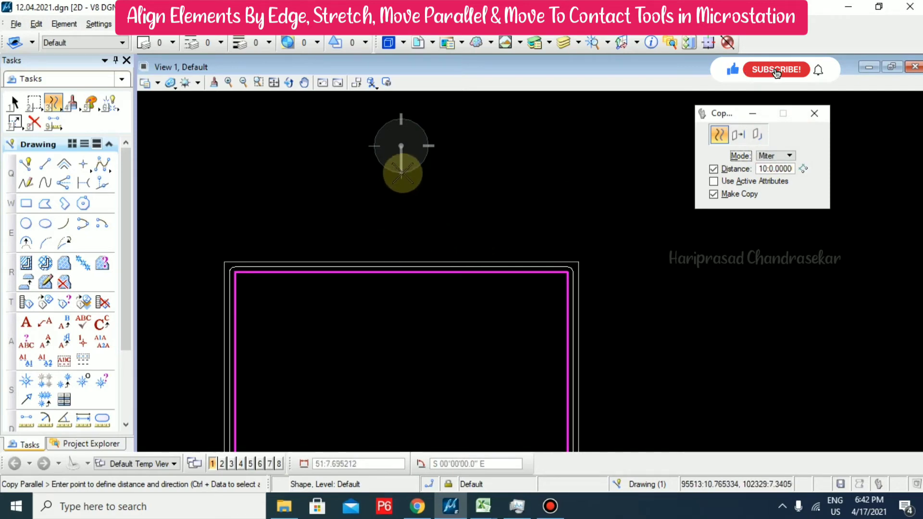
{"action": "key", "text": "Escape"}
{"action": "scroll", "coordinate": [230, 268], "scroll_direction": "up", "scroll_amount": 5}
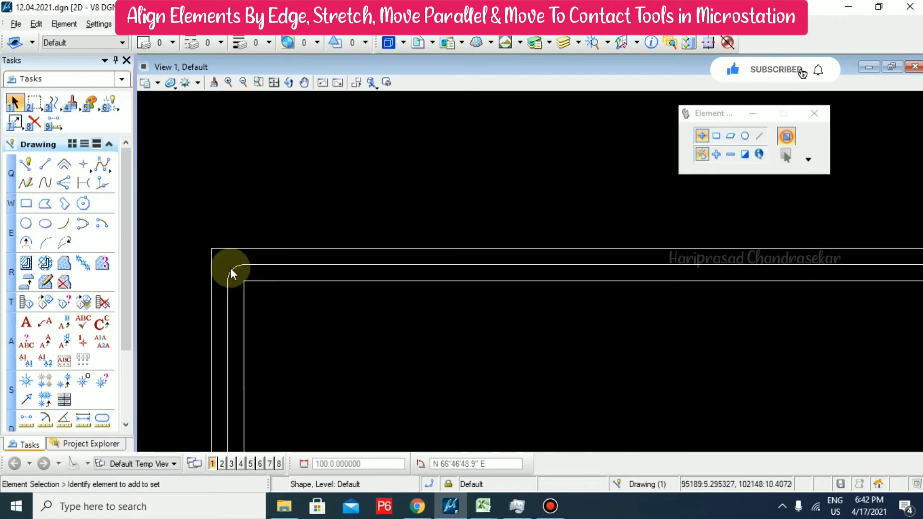
{"action": "scroll", "coordinate": [230, 268], "scroll_direction": "down", "scroll_amount": 5}
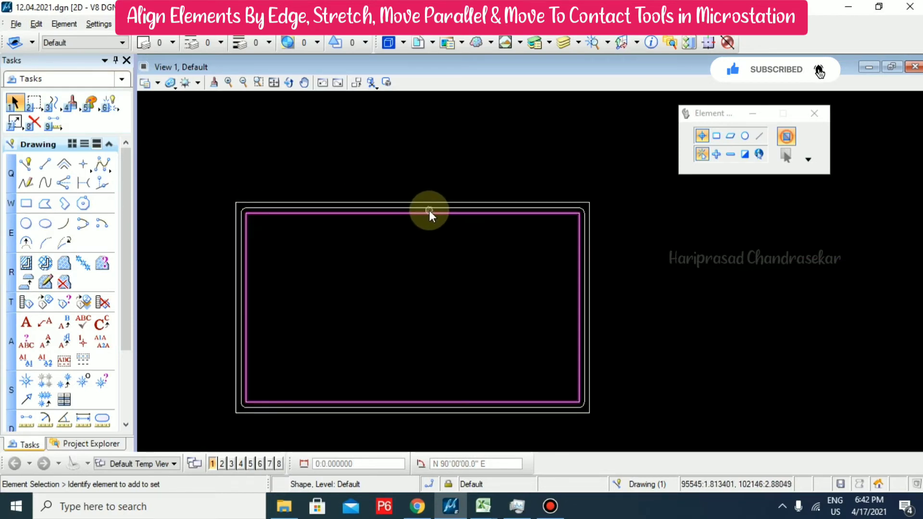
{"action": "scroll", "coordinate": [283, 212], "scroll_direction": "up", "scroll_amount": 3}
{"action": "scroll", "coordinate": [259, 186], "scroll_direction": "down", "scroll_amount": 3}
{"action": "scroll", "coordinate": [258, 185], "scroll_direction": "up", "scroll_amount": 2}
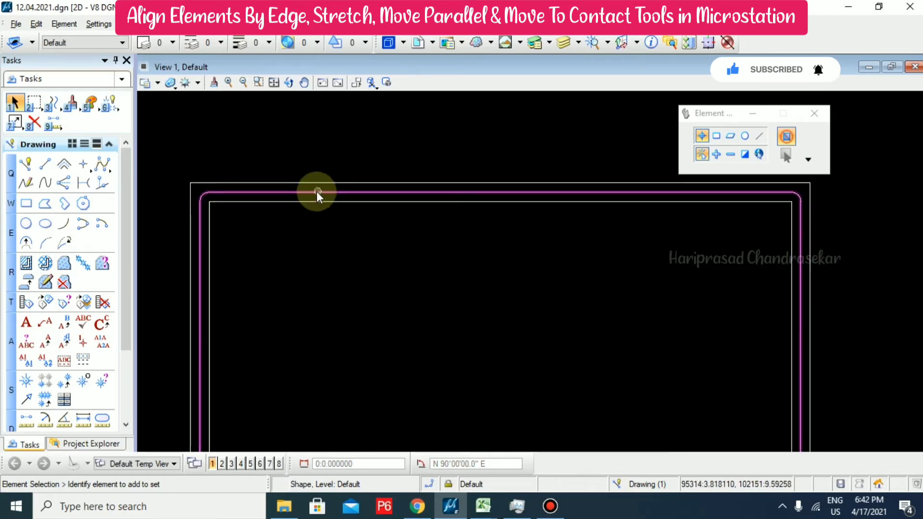
{"action": "scroll", "coordinate": [317, 191], "scroll_direction": "down", "scroll_amount": 2}
{"action": "scroll", "coordinate": [356, 183], "scroll_direction": "up", "scroll_amount": 1}
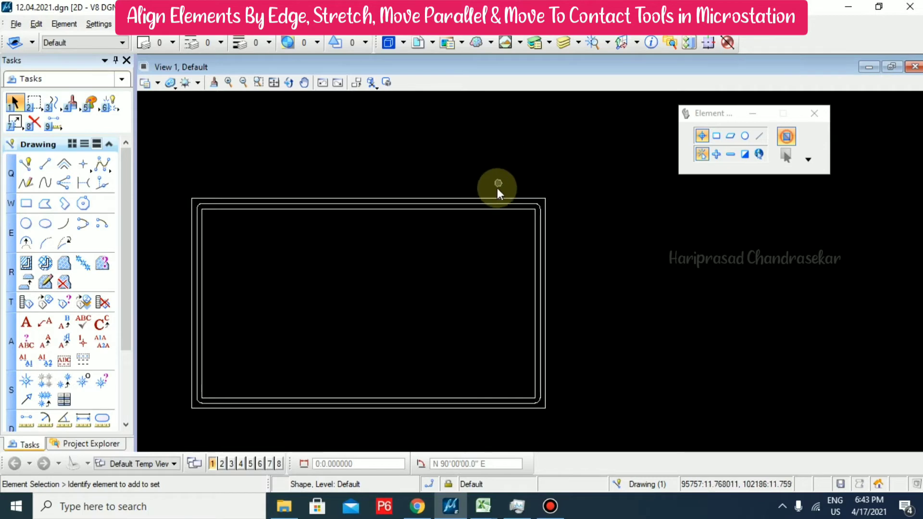
{"action": "scroll", "coordinate": [550, 192], "scroll_direction": "up", "scroll_amount": 3}
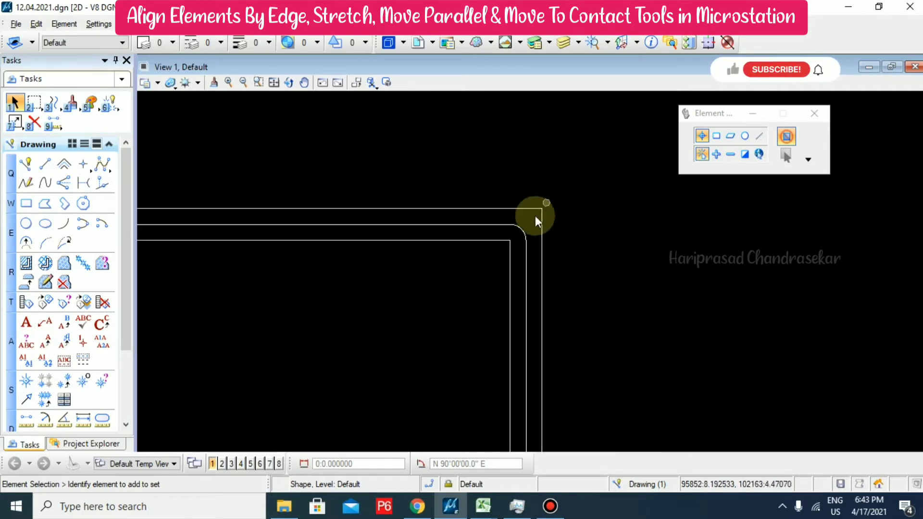
{"action": "left_click", "coordinate": [53, 102]}
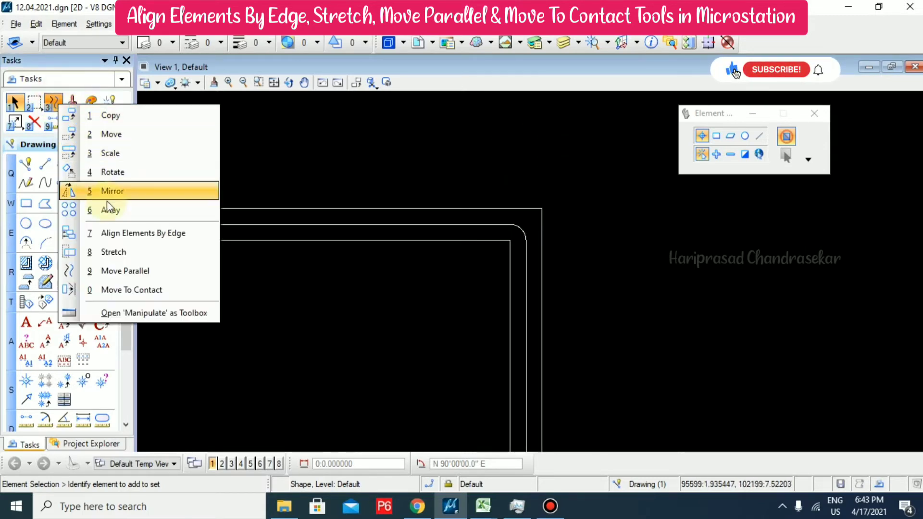
Set Copy Parallel to copy a portion of an element with Original corner mode
{"action": "left_click", "coordinate": [135, 272]}
{"action": "left_click", "coordinate": [758, 135]}
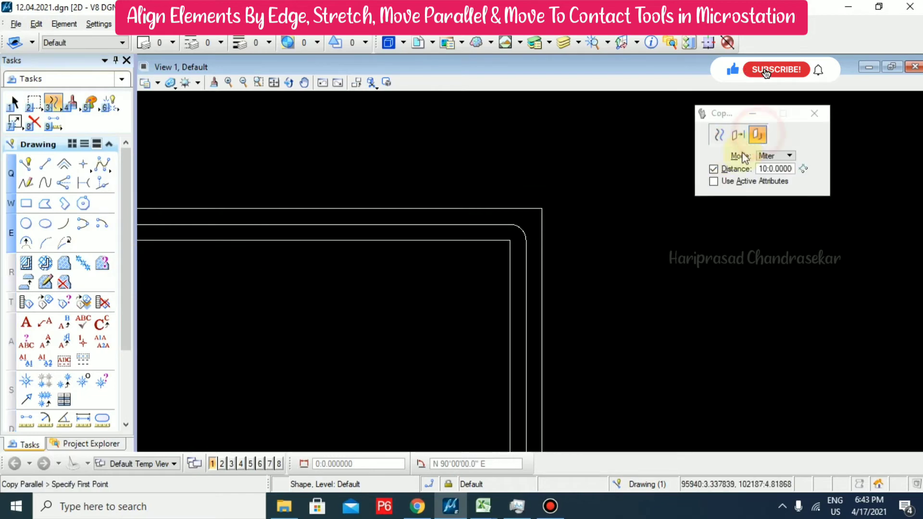
{"action": "left_click", "coordinate": [775, 156]}
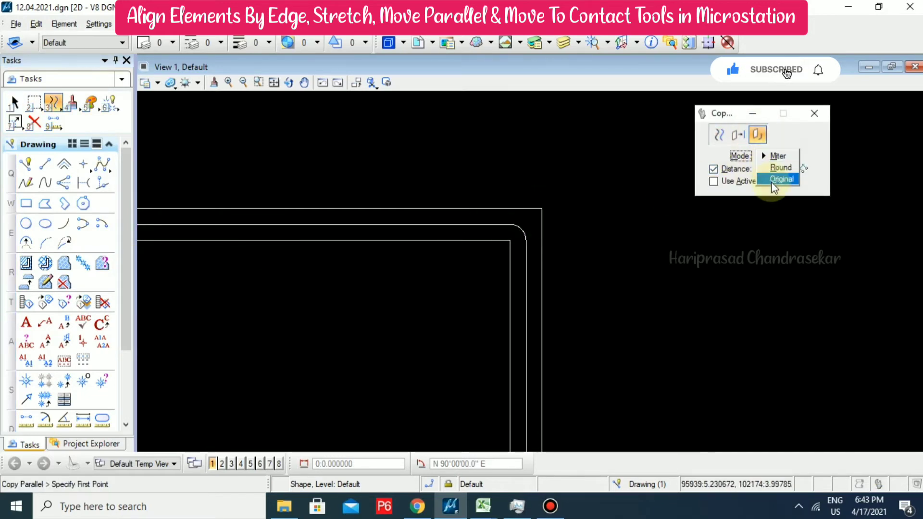
{"action": "left_click", "coordinate": [772, 178]}
{"action": "scroll", "coordinate": [427, 218], "scroll_direction": "down", "scroll_amount": 2}
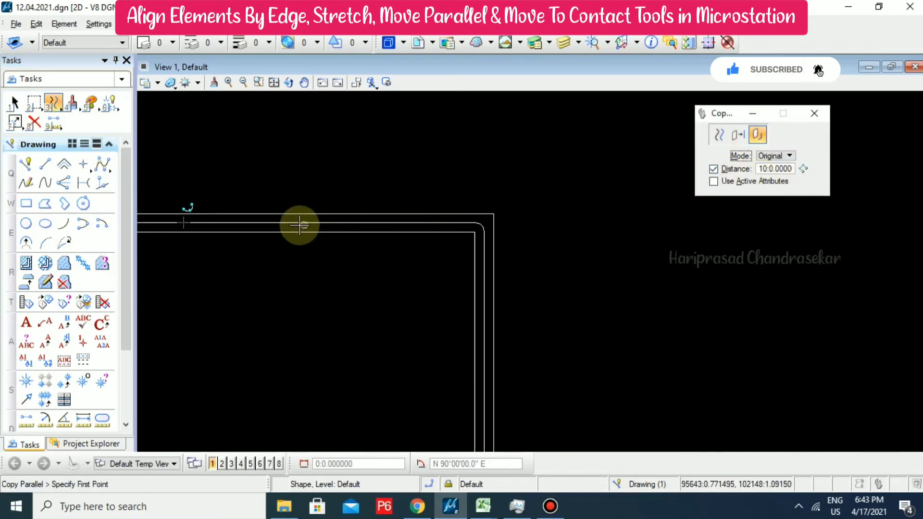
Mark a portion from the top edge to the right edge and copy it 50 units outward
{"action": "left_click", "coordinate": [292, 220]}
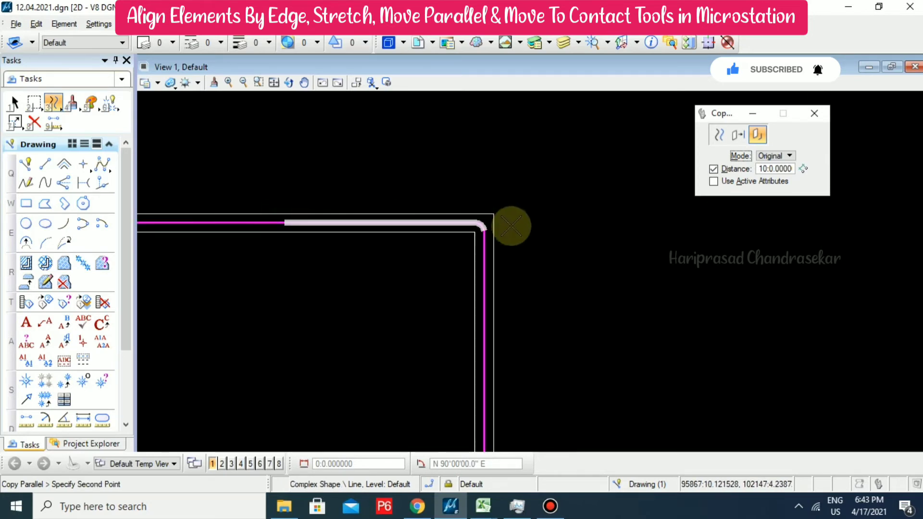
{"action": "scroll", "coordinate": [507, 233], "scroll_direction": "down", "scroll_amount": 2}
{"action": "scroll", "coordinate": [507, 274], "scroll_direction": "up", "scroll_amount": 2}
{"action": "left_click", "coordinate": [505, 323]}
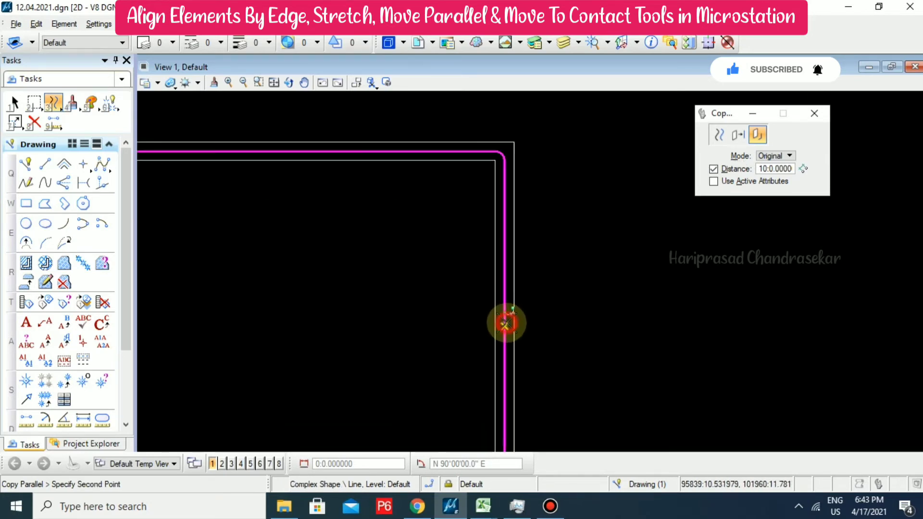
{"action": "left_click", "coordinate": [759, 169]}
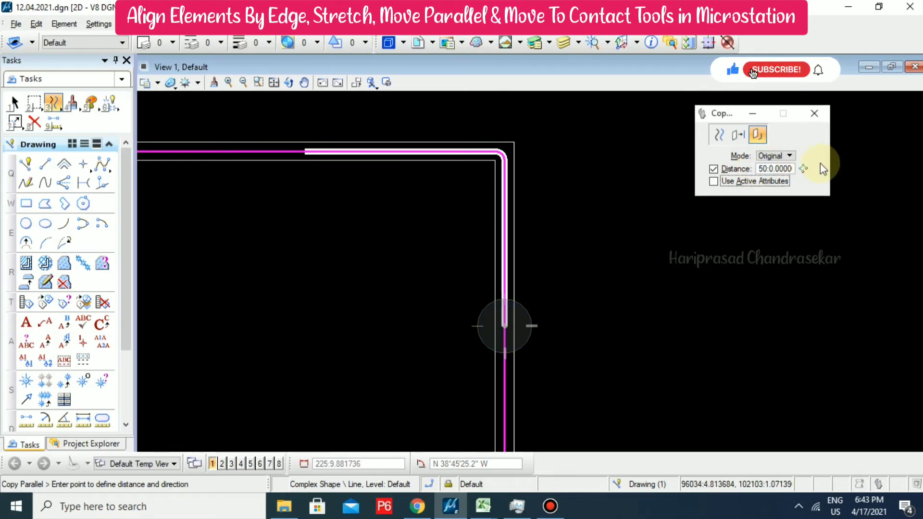
{"action": "scroll", "coordinate": [576, 182], "scroll_direction": "down", "scroll_amount": 2}
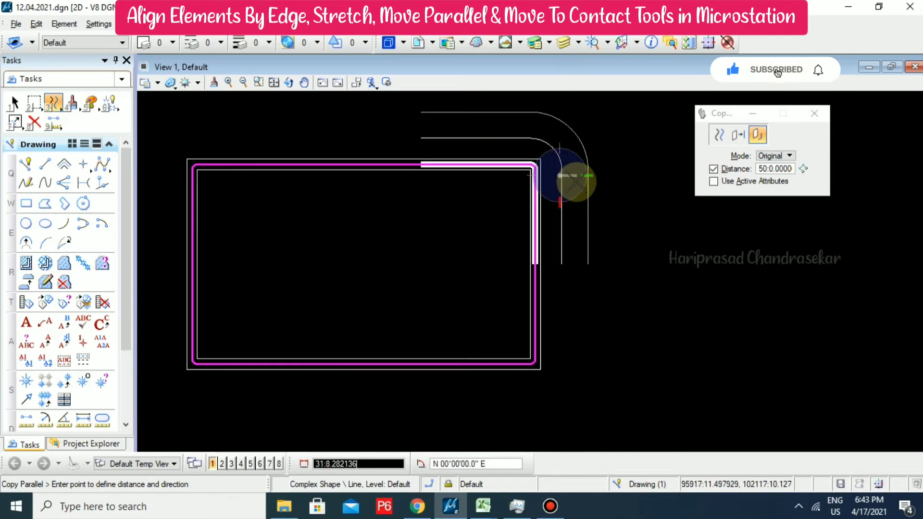
{"action": "key", "text": "Escape"}
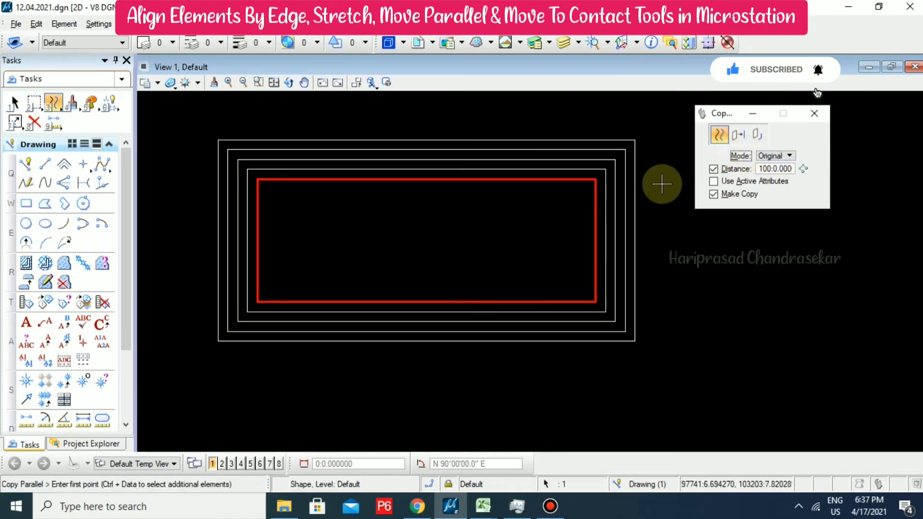
Set Copy Parallel to Segment mode on the inner rectangle's right side with distance 800
{"action": "left_click", "coordinate": [739, 133]}
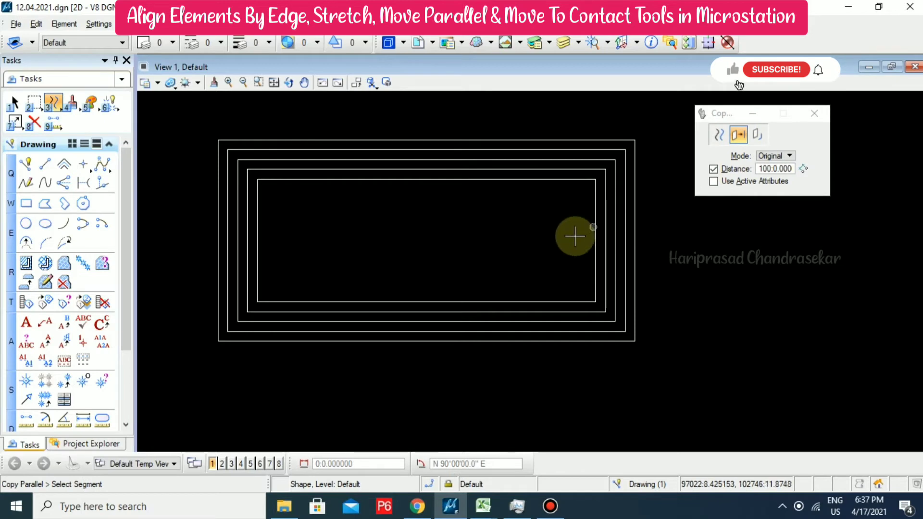
{"action": "left_click", "coordinate": [596, 241]}
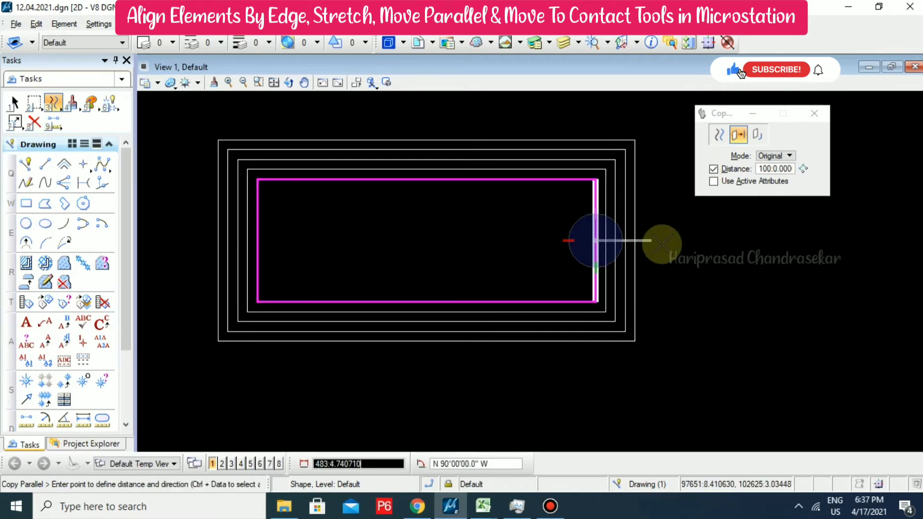
{"action": "left_click", "coordinate": [769, 169]}
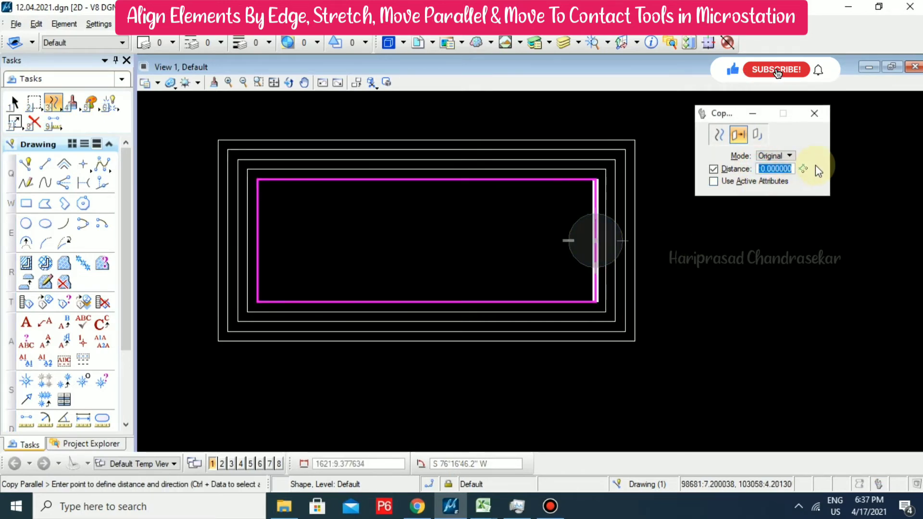
{"action": "type", "text": "800"}
{"action": "key", "text": "Tab"}
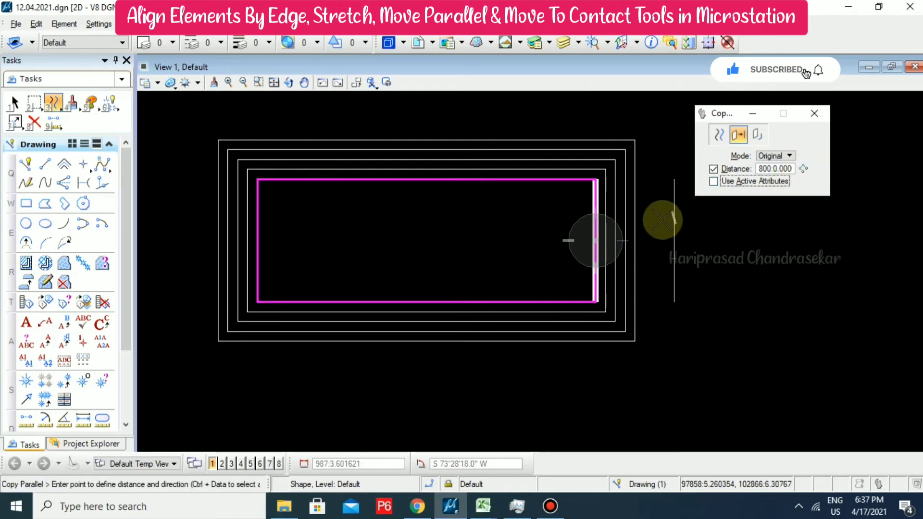
Place three vertical copies of the right side, 800 apart, to the right
{"action": "left_click", "coordinate": [655, 228]}
{"action": "left_click", "coordinate": [738, 235]}
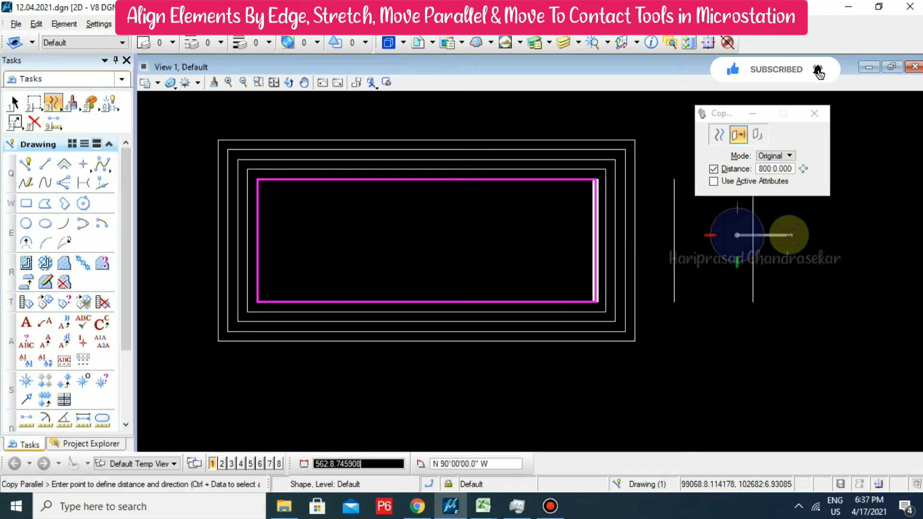
{"action": "middle_click_drag", "start_coordinate": [793, 229], "coordinate": [615, 275]}
{"action": "left_click", "coordinate": [618, 273]}
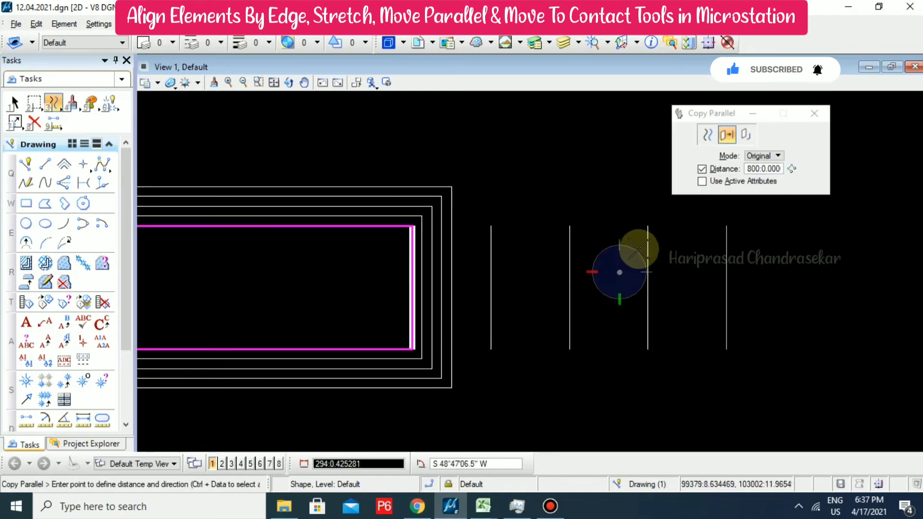
{"action": "key", "text": "Escape"}
{"action": "middle_click_drag", "start_coordinate": [506, 223], "coordinate": [596, 207]}
With Copy Parallel in portion mode, mark the inner rectangle's top-right corner from top to right side
{"action": "left_click", "coordinate": [467, 211]}
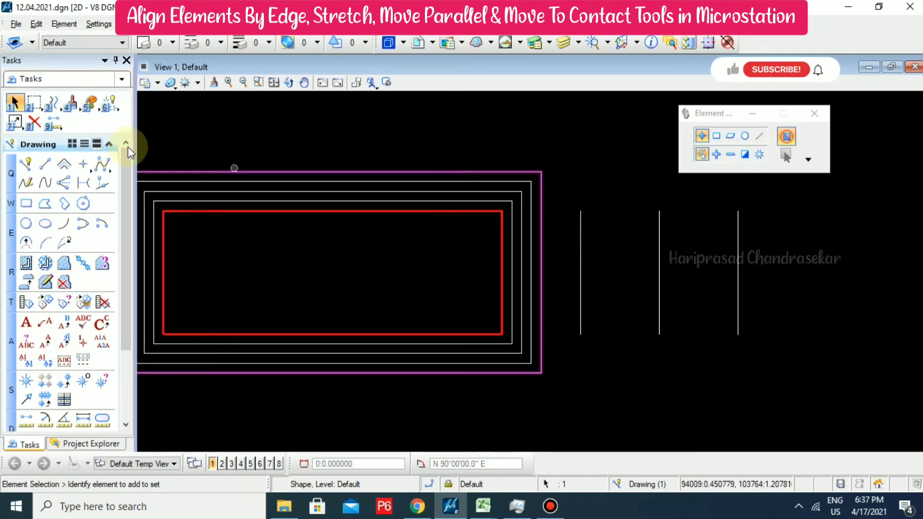
{"action": "left_click", "coordinate": [53, 102]}
{"action": "left_click", "coordinate": [113, 272]}
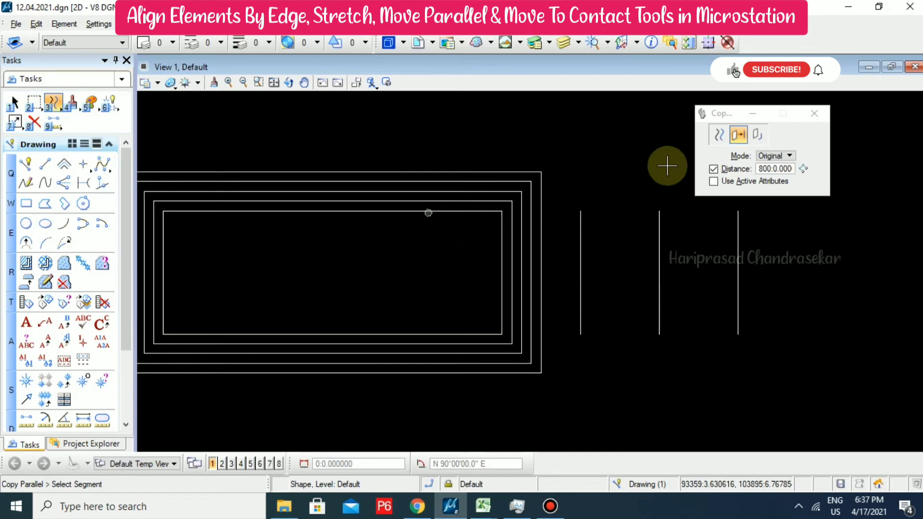
{"action": "left_click", "coordinate": [759, 135]}
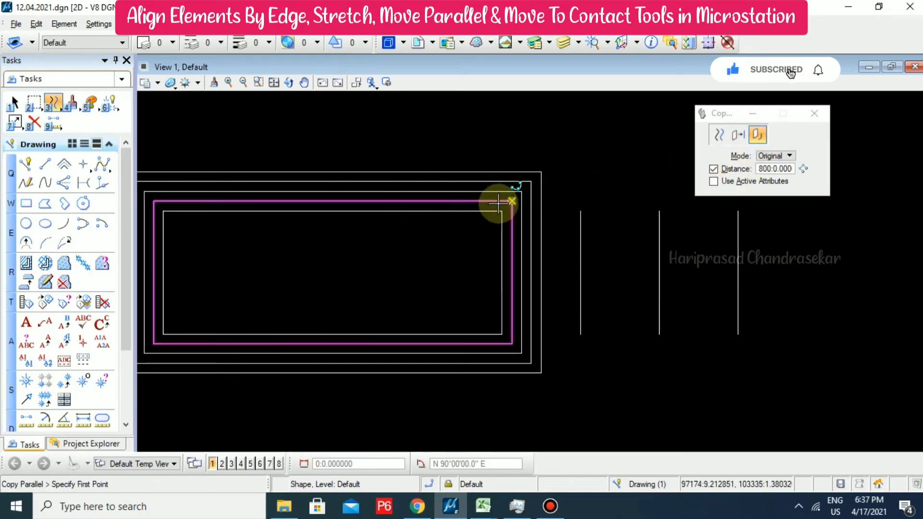
{"action": "left_click", "coordinate": [335, 210]}
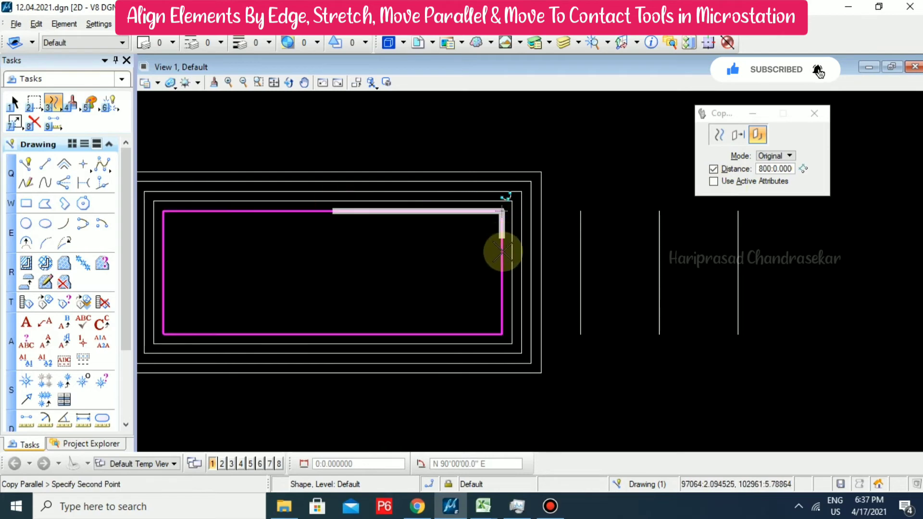
{"action": "left_click", "coordinate": [501, 273]}
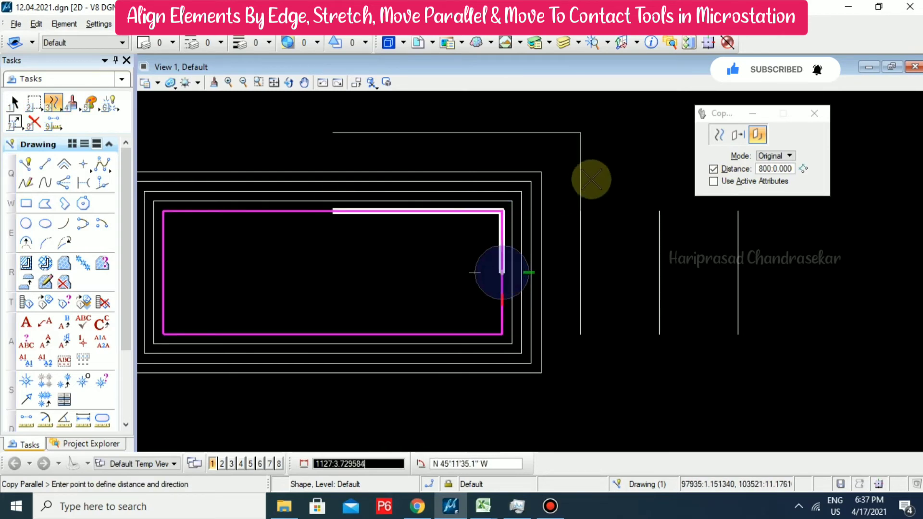
Set distance 600 and place three L-shaped corner copies outward, up and right
{"action": "double_click", "coordinate": [763, 168]}
{"action": "type", "text": "600"}
{"action": "key", "text": "Return"}
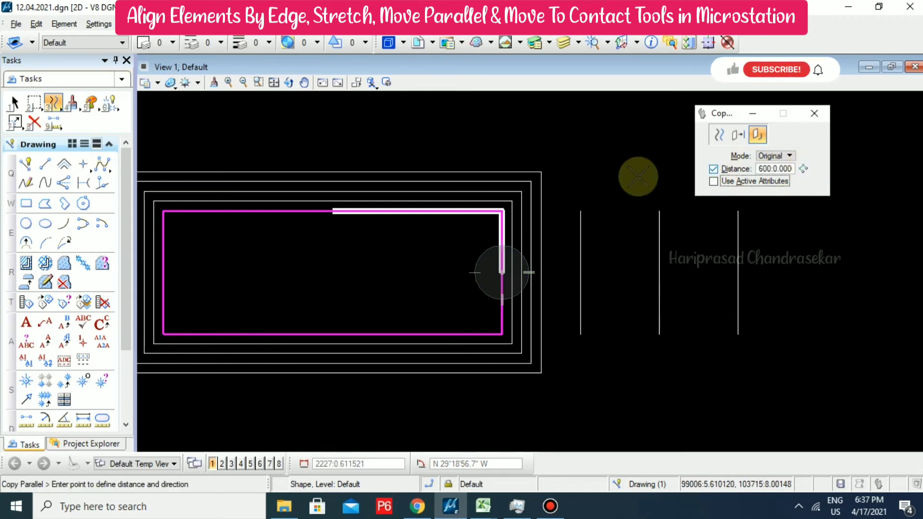
{"action": "left_click", "coordinate": [577, 139]}
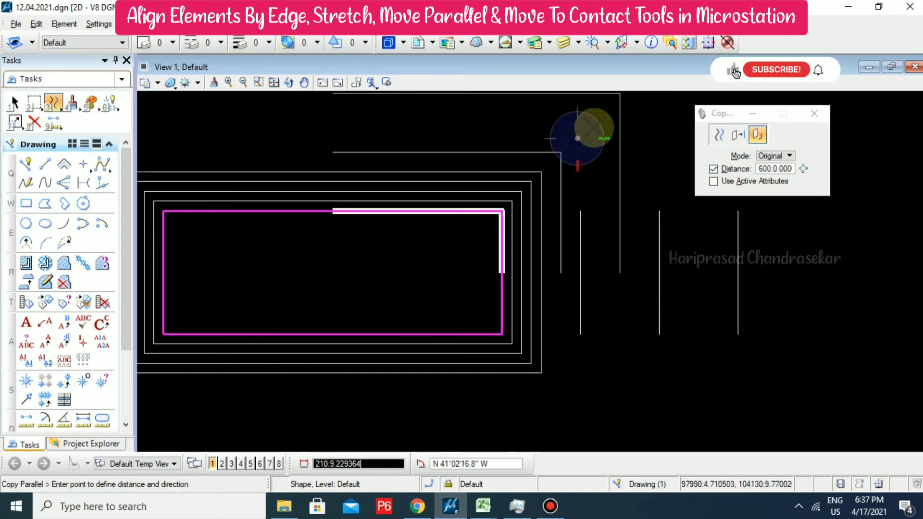
{"action": "left_click", "coordinate": [599, 123]}
{"action": "middle_click_drag", "start_coordinate": [642, 116], "coordinate": [593, 217]}
{"action": "left_click", "coordinate": [619, 178]}
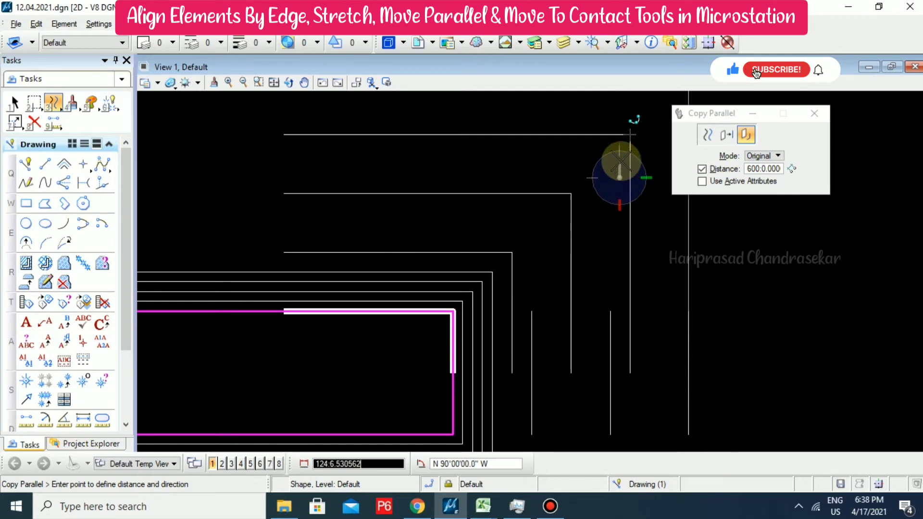
{"action": "right_click", "coordinate": [621, 157]}
Leave Copy Parallel mode at Original, close its settings, and bring up the Manipulate tools group
{"action": "scroll", "coordinate": [608, 151], "scroll_direction": "down", "scroll_amount": 3}
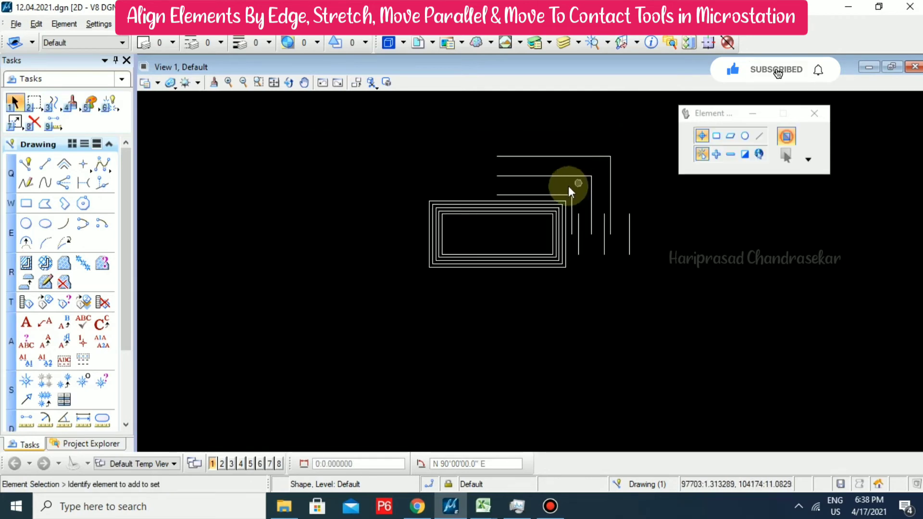
{"action": "scroll", "coordinate": [568, 186], "scroll_direction": "up", "scroll_amount": 1}
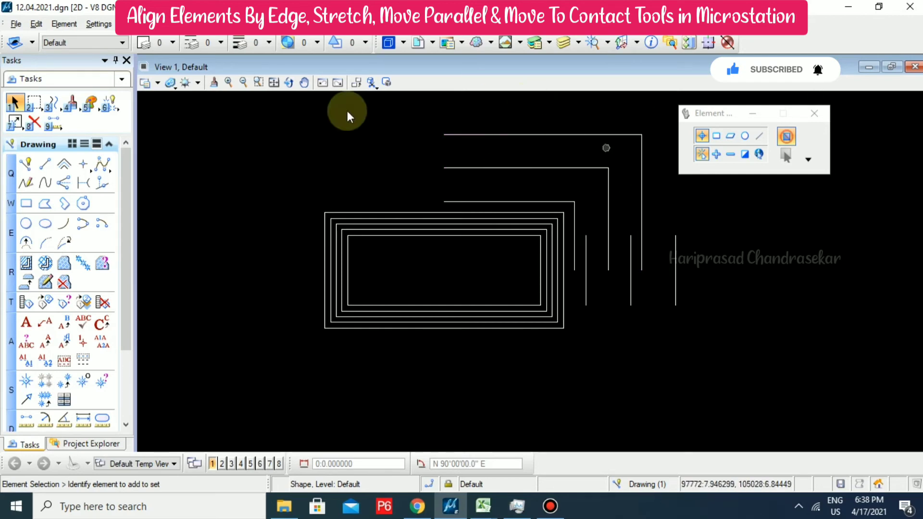
{"action": "left_click", "coordinate": [53, 102]}
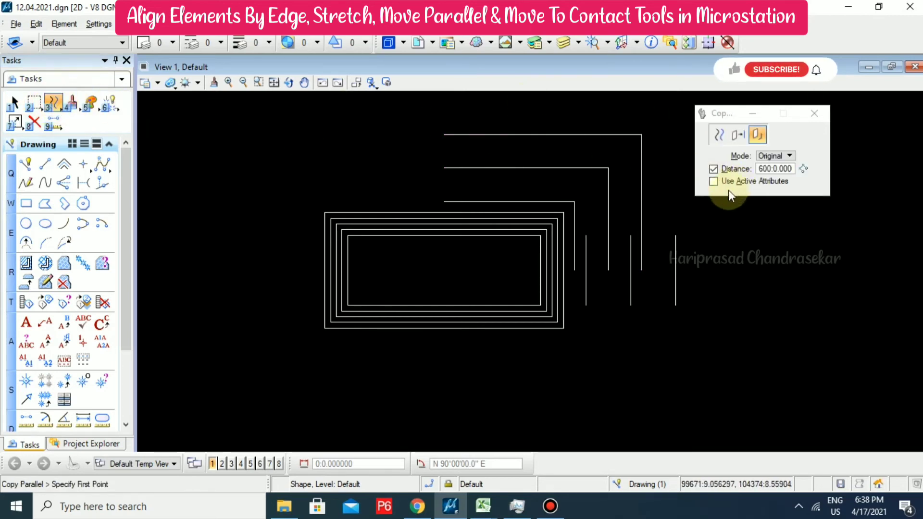
{"action": "left_click", "coordinate": [780, 155]}
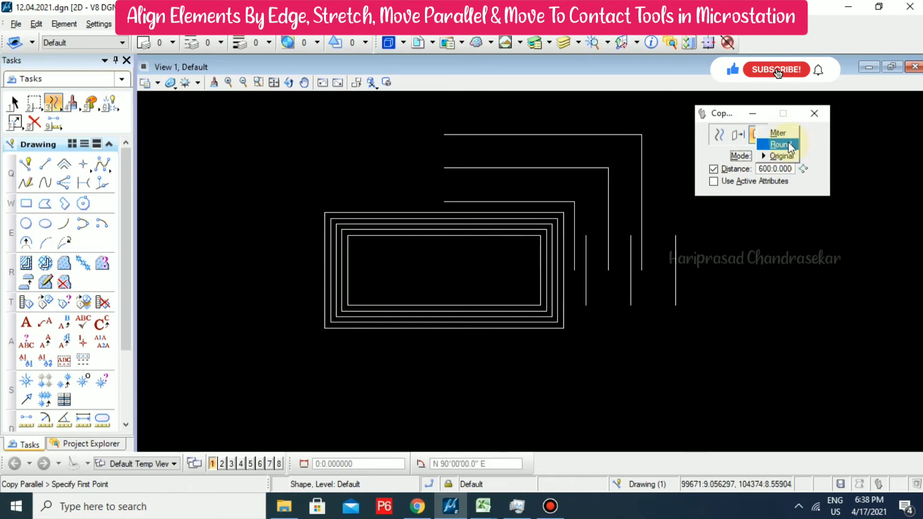
{"action": "left_click", "coordinate": [812, 136]}
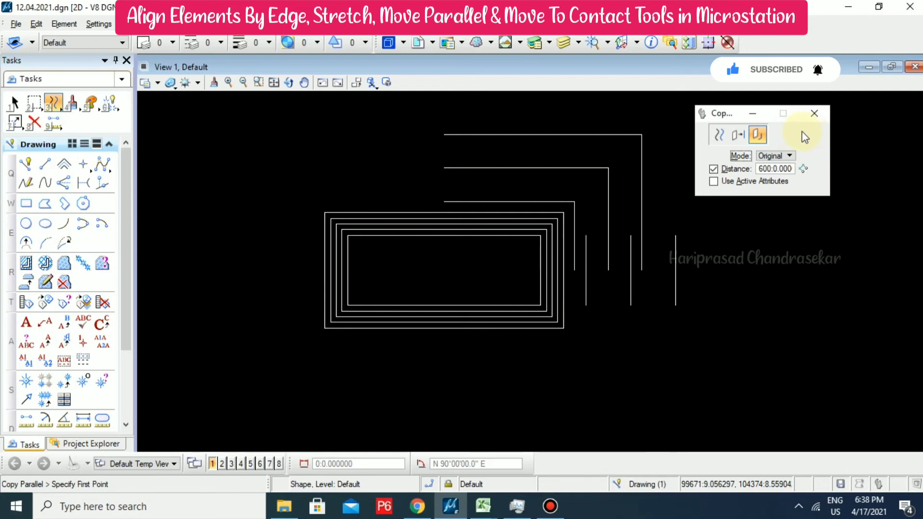
{"action": "left_click", "coordinate": [814, 113]}
{"action": "left_click", "coordinate": [54, 102]}
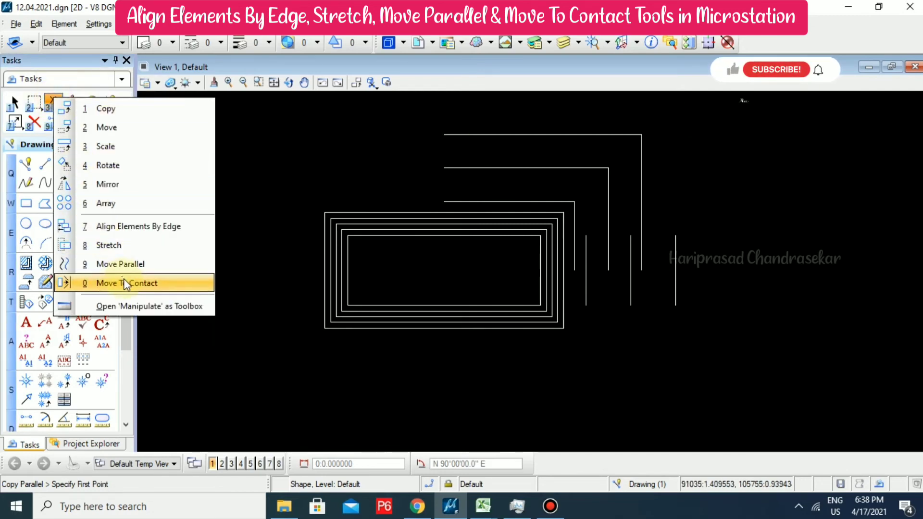
Use Move To Contact to slide an inner rectangle up against the next outer rectangle
{"action": "left_click", "coordinate": [144, 283]}
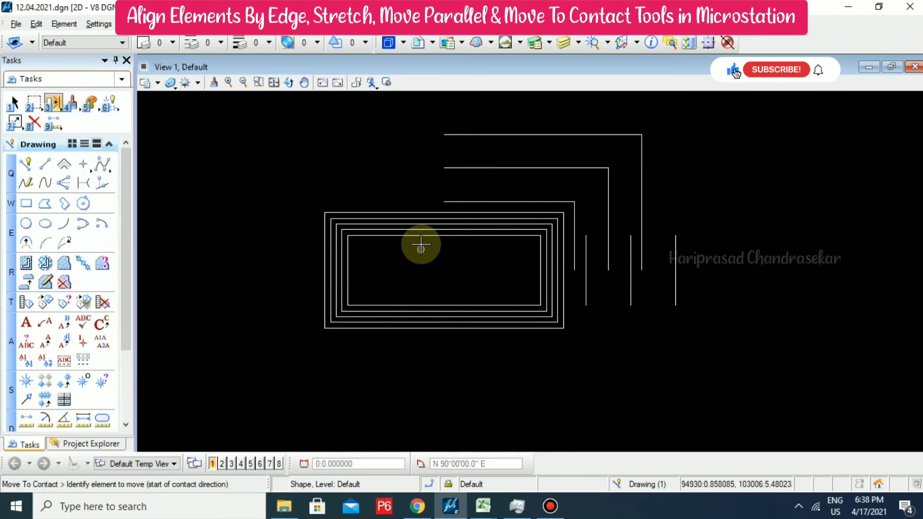
{"action": "scroll", "coordinate": [400, 244], "scroll_direction": "up", "scroll_amount": 5}
{"action": "left_click", "coordinate": [345, 209]}
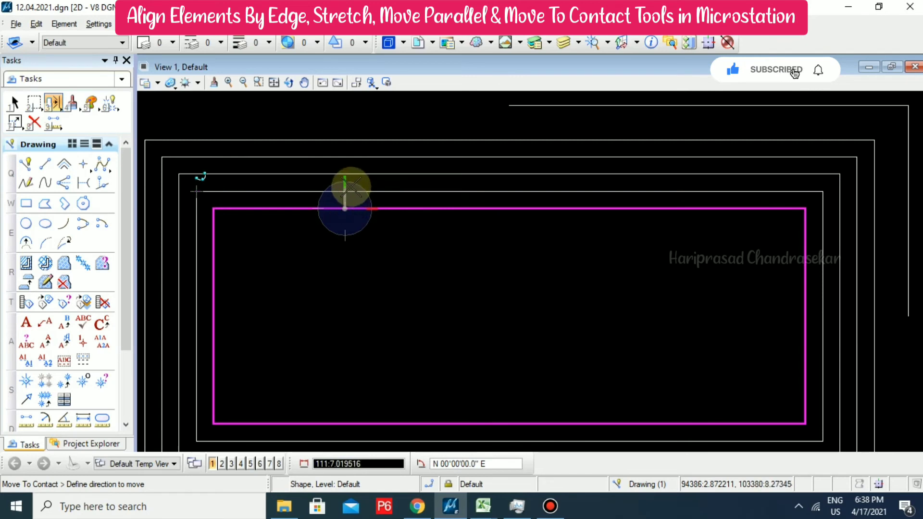
{"action": "scroll", "coordinate": [344, 191], "scroll_direction": "up", "scroll_amount": 4}
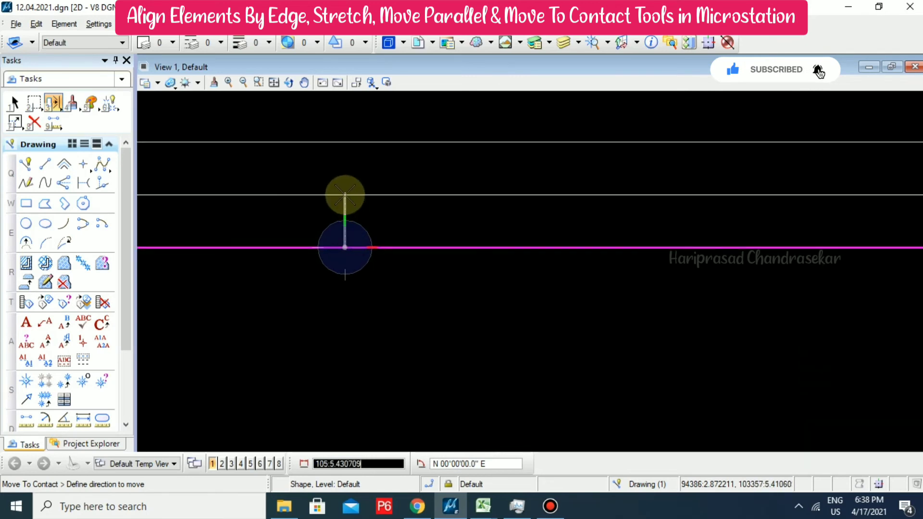
{"action": "left_click", "coordinate": [344, 206]}
{"action": "scroll", "coordinate": [375, 190], "scroll_direction": "down", "scroll_amount": 5}
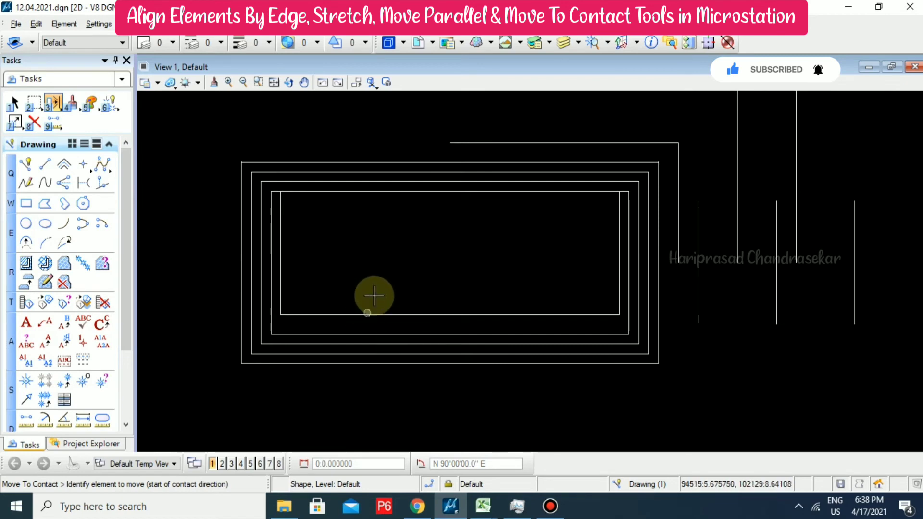
{"action": "left_click", "coordinate": [363, 334]}
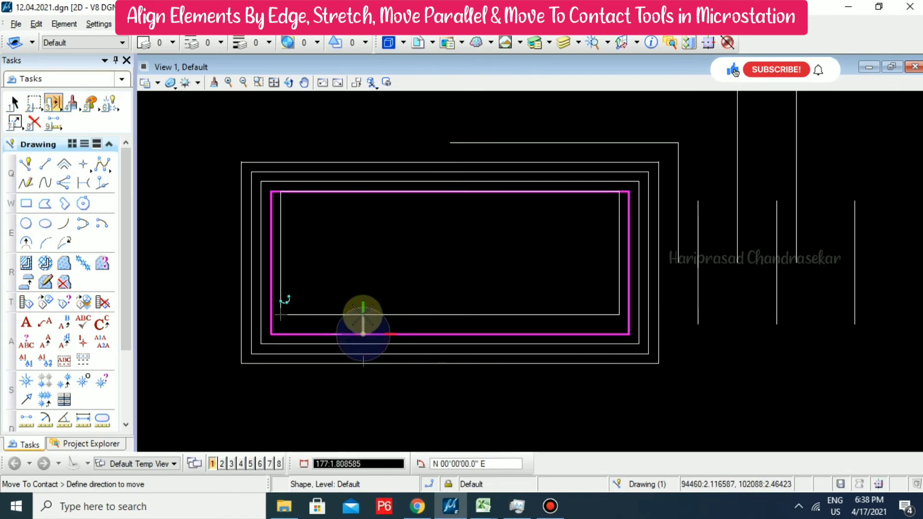
{"action": "left_click", "coordinate": [361, 320]}
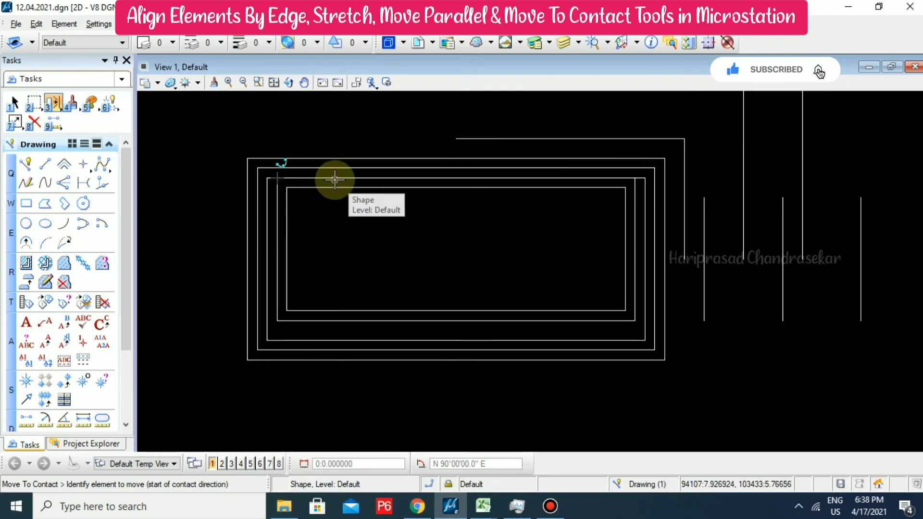
{"action": "key", "text": "Escape"}
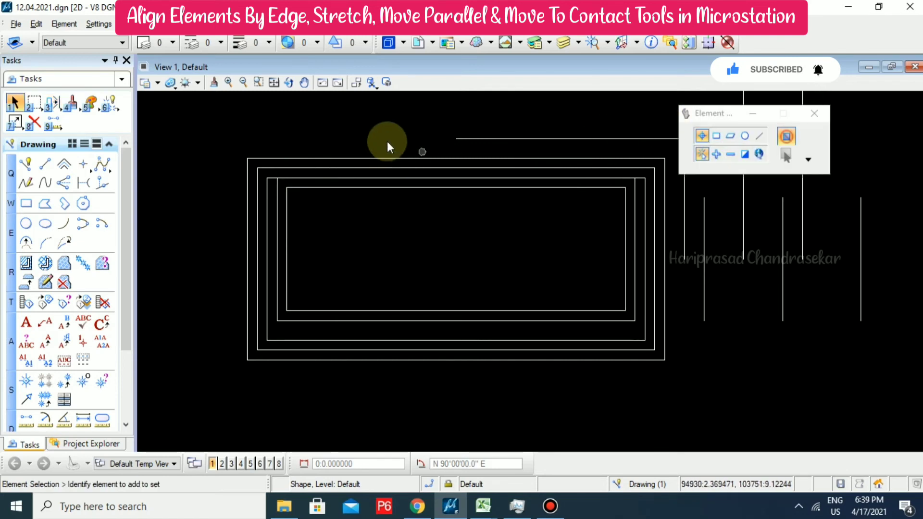
With Move To Contact, push a vertical line right until it touches its neighbour
{"action": "scroll", "coordinate": [387, 140], "scroll_direction": "down", "scroll_amount": 2}
{"action": "middle_click_drag", "start_coordinate": [470, 142], "coordinate": [358, 229]}
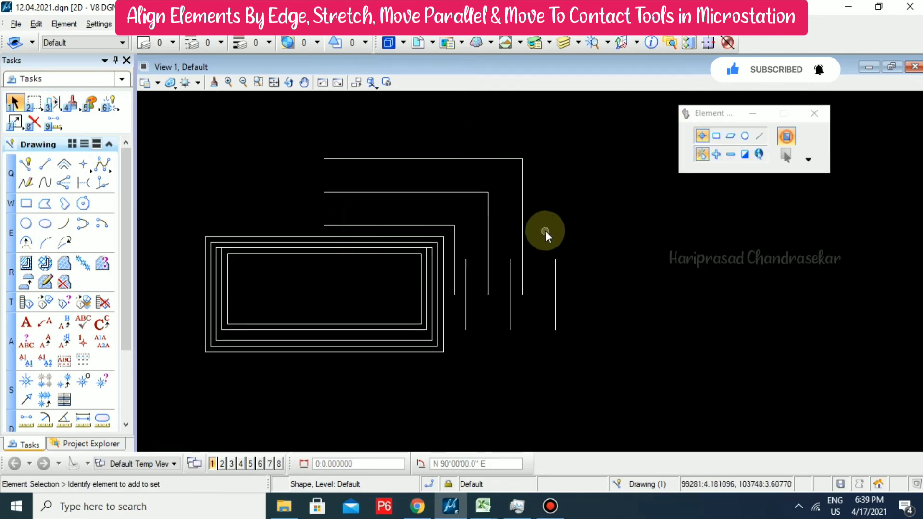
{"action": "left_click", "coordinate": [525, 227]}
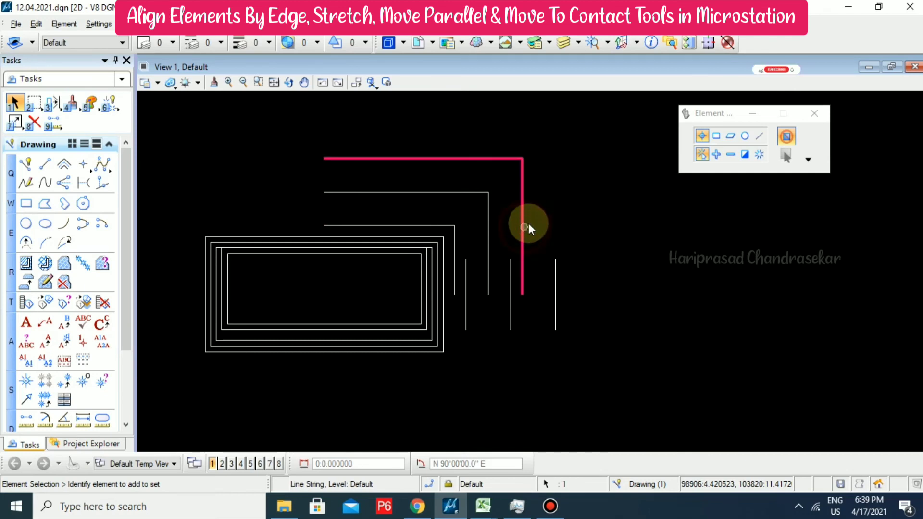
{"action": "left_click", "coordinate": [53, 103]}
{"action": "scroll", "coordinate": [545, 291], "scroll_direction": "up", "scroll_amount": 2}
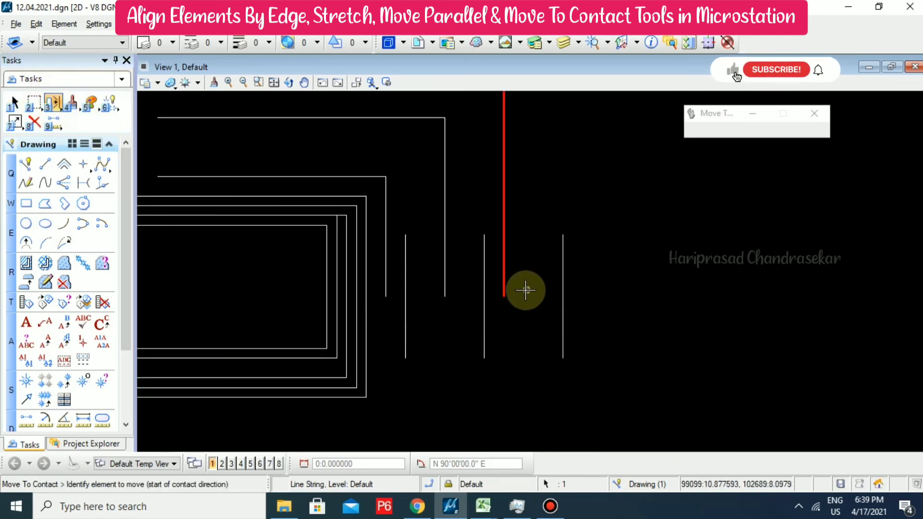
{"action": "left_click", "coordinate": [503, 296]}
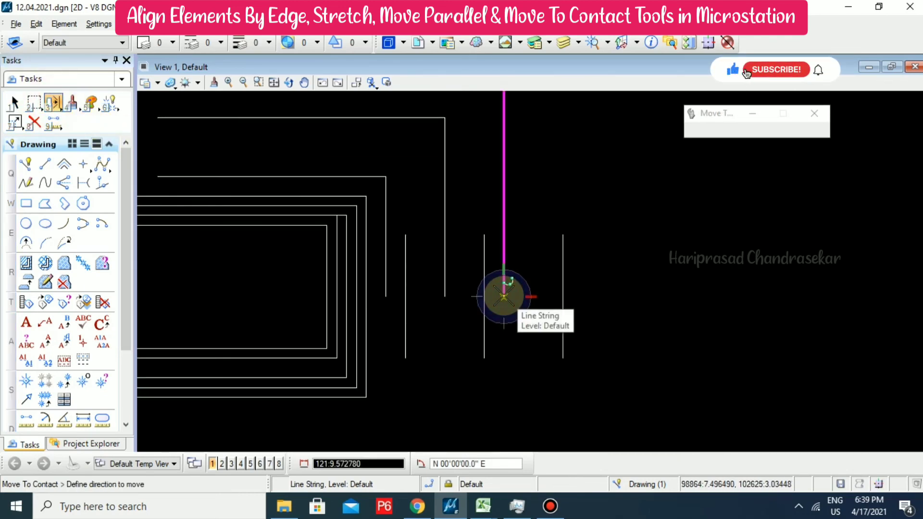
{"action": "left_click", "coordinate": [562, 296]}
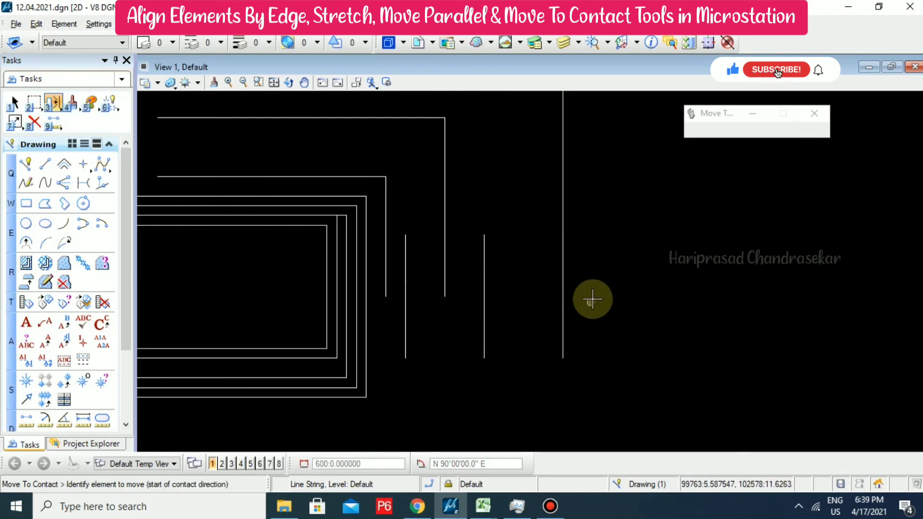
Move the outer L-shaped line down until its top meets the L-shape below
{"action": "scroll", "coordinate": [591, 269], "scroll_direction": "down", "scroll_amount": 3}
{"action": "scroll", "coordinate": [579, 194], "scroll_direction": "up", "scroll_amount": 2}
{"action": "left_click", "coordinate": [577, 194]}
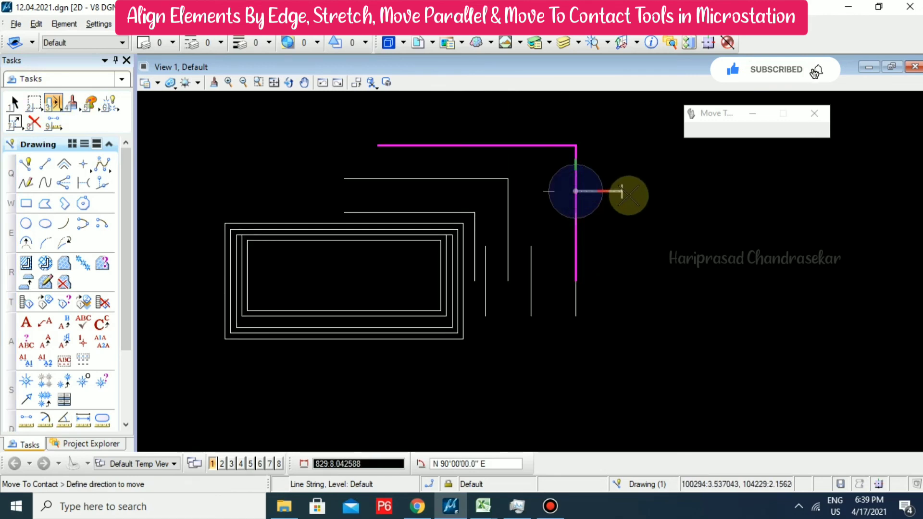
{"action": "right_click", "coordinate": [608, 187]}
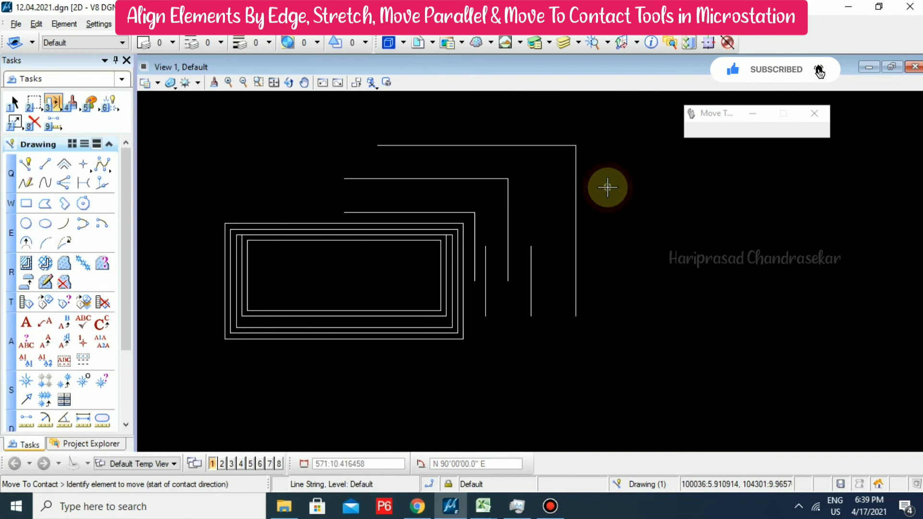
{"action": "left_click", "coordinate": [577, 187]}
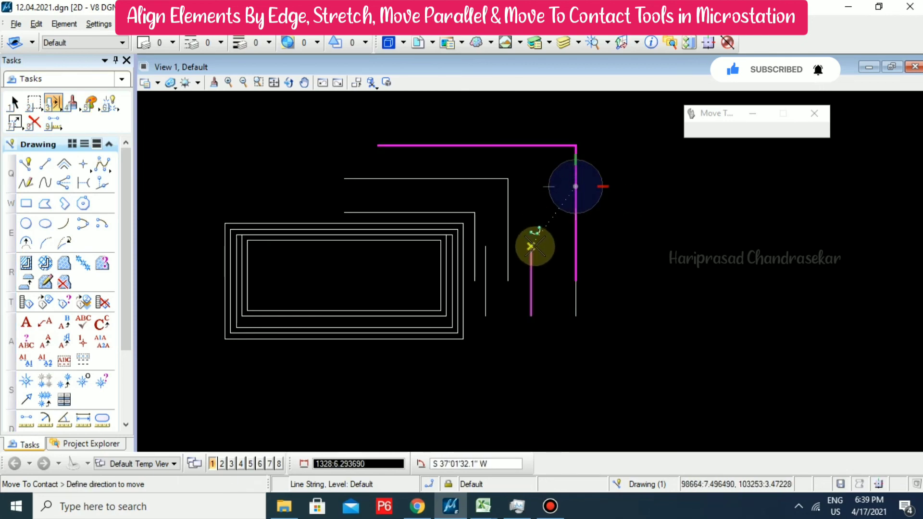
{"action": "right_click", "coordinate": [531, 245]}
{"action": "left_click", "coordinate": [576, 177]}
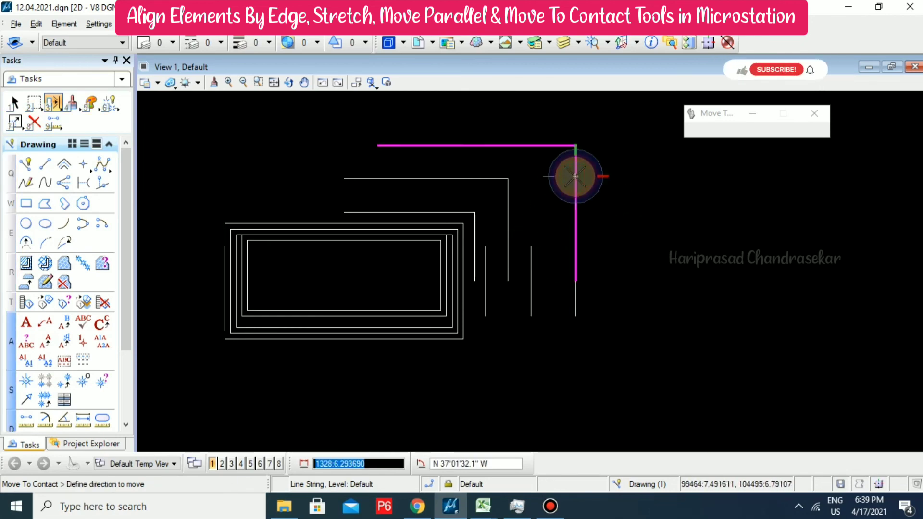
{"action": "right_click", "coordinate": [511, 179]}
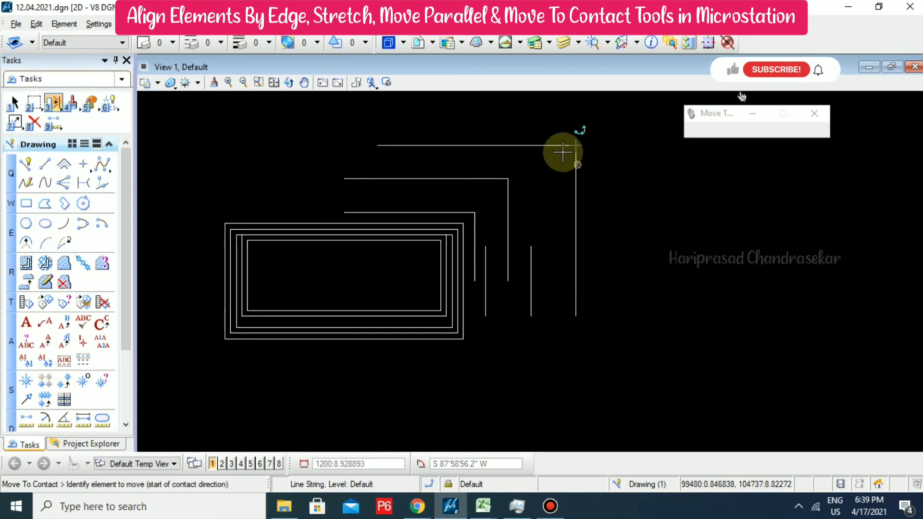
{"action": "left_click", "coordinate": [492, 145]}
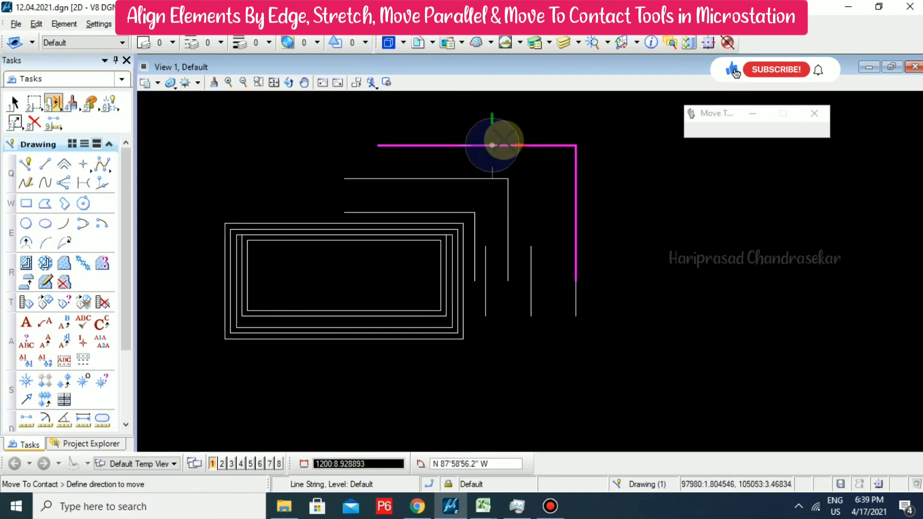
{"action": "left_click", "coordinate": [492, 177]}
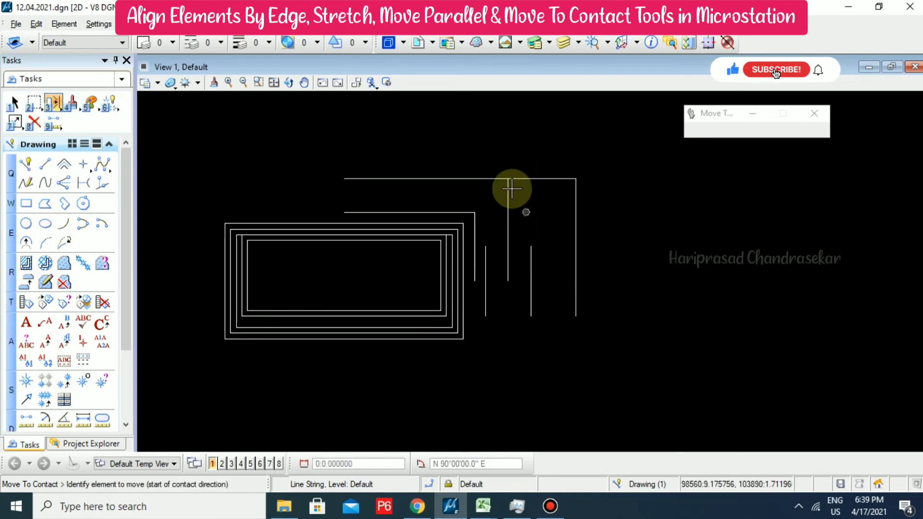